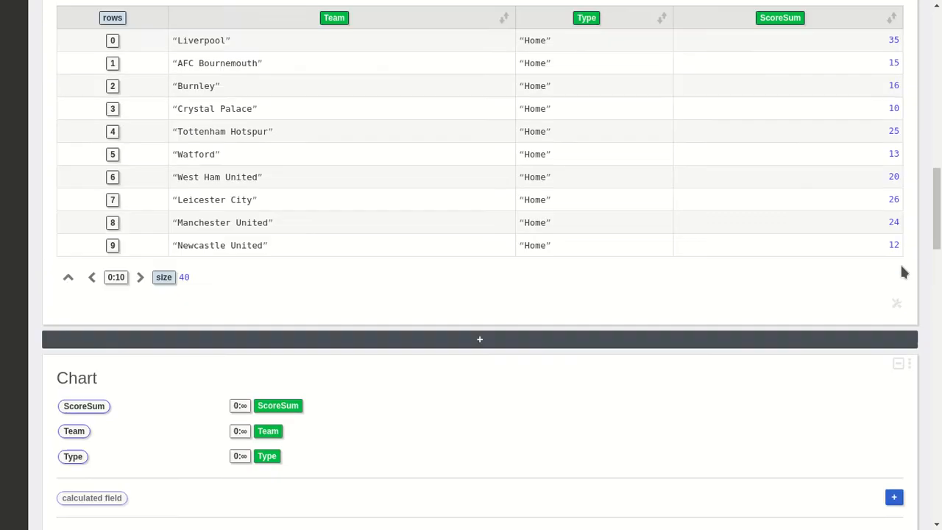
Step: Review the finished example workspace down to its attendance bar chart, and switch to the Football Web Pages results to locate the CSV export
{"action": "scroll", "coordinate": [903, 271], "scroll_direction": "up", "scroll_amount": 3}
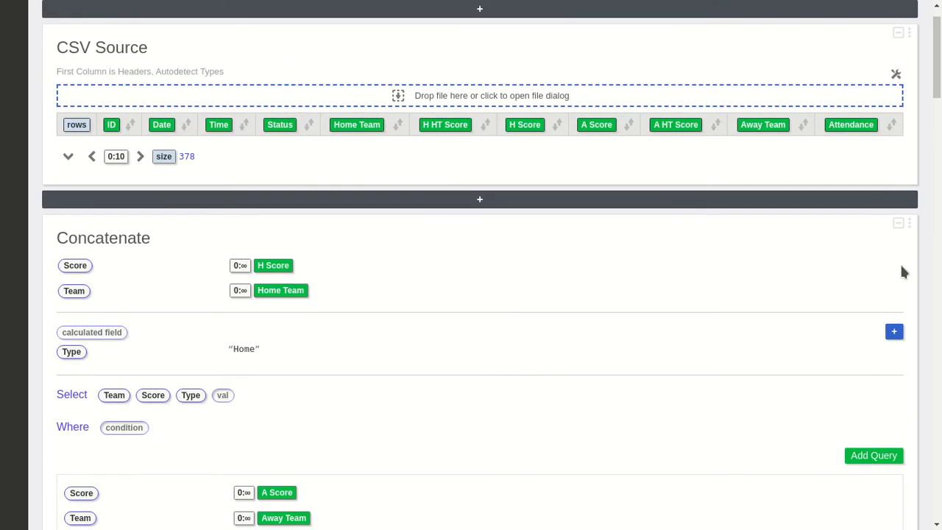
{"action": "scroll", "coordinate": [903, 270], "scroll_direction": "down", "scroll_amount": 15}
{"action": "scroll", "coordinate": [903, 271], "scroll_direction": "down", "scroll_amount": 5}
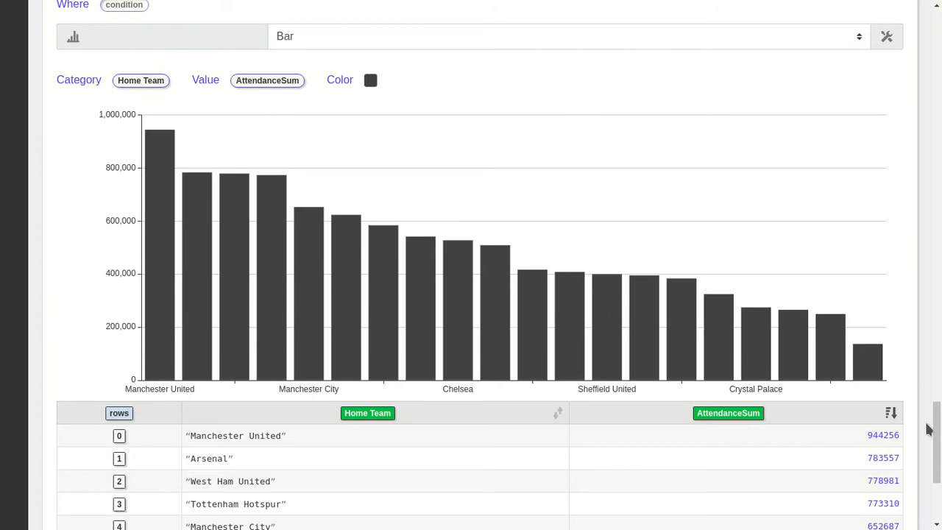
{"action": "key", "text": "ctrl+Tab"}
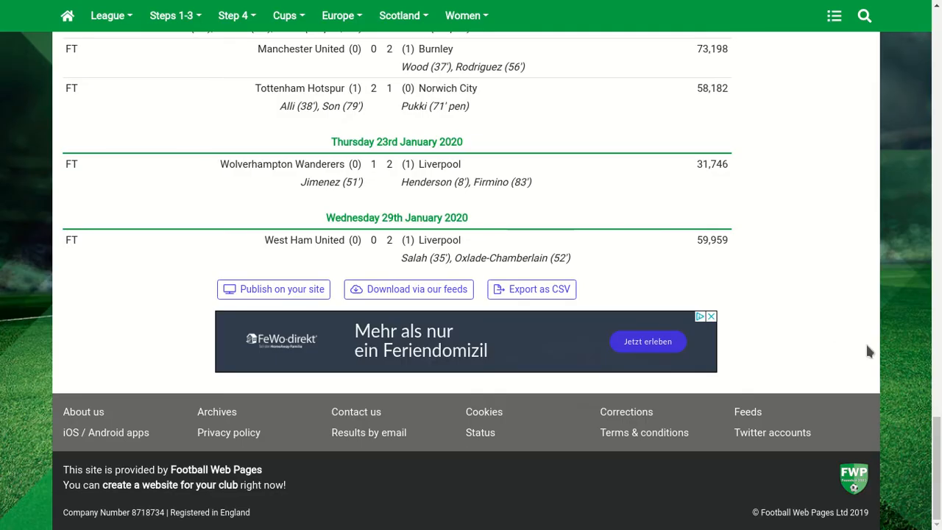
{"action": "mouse_move", "coordinate": [933, 445]}
{"action": "left_mouse_down"}
{"action": "mouse_move", "coordinate": [938, 77]}
{"action": "mouse_move", "coordinate": [936, 457]}
{"action": "left_mouse_up"}
{"action": "scroll", "coordinate": [429, 191], "scroll_direction": "up", "scroll_amount": 1}
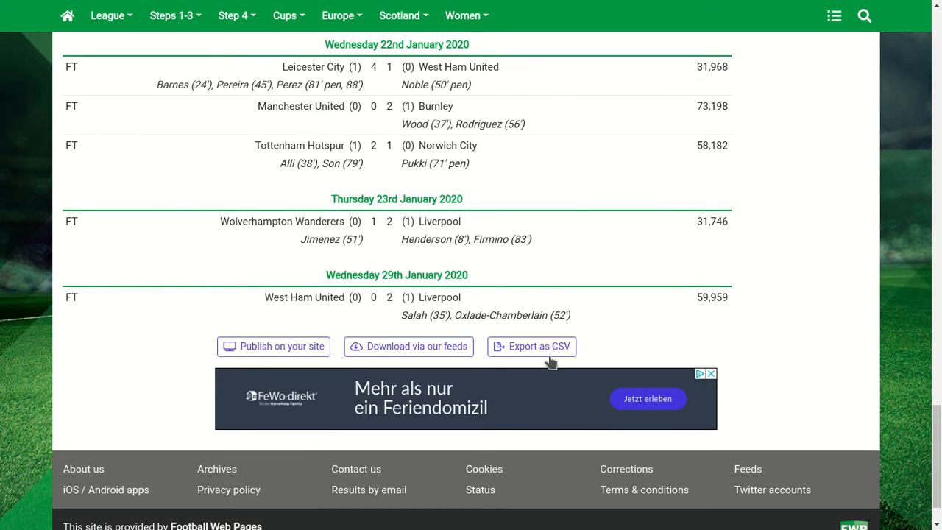
Step: Switch to dq, start a trial workspace, and load fixtures-results.csv into a new CSV File cell
{"action": "key", "text": "ctrl+Tab"}
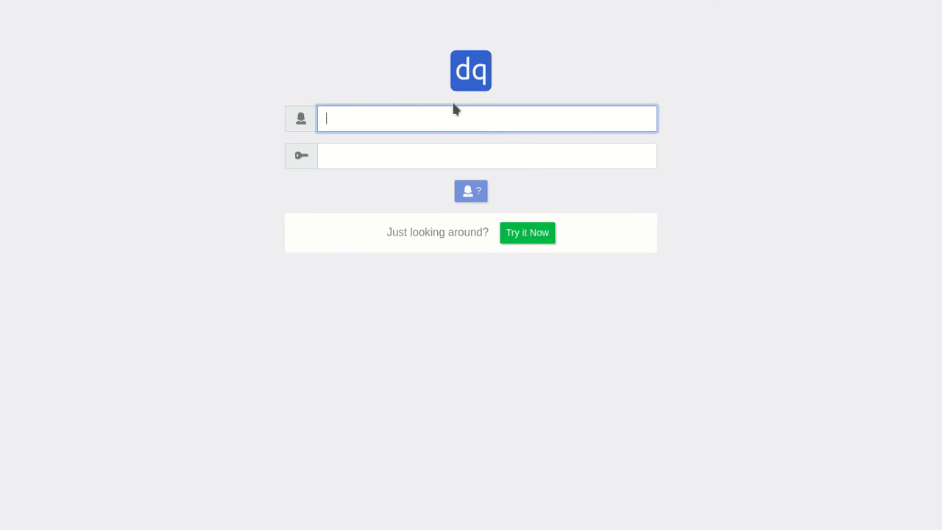
{"action": "left_click", "coordinate": [527, 234]}
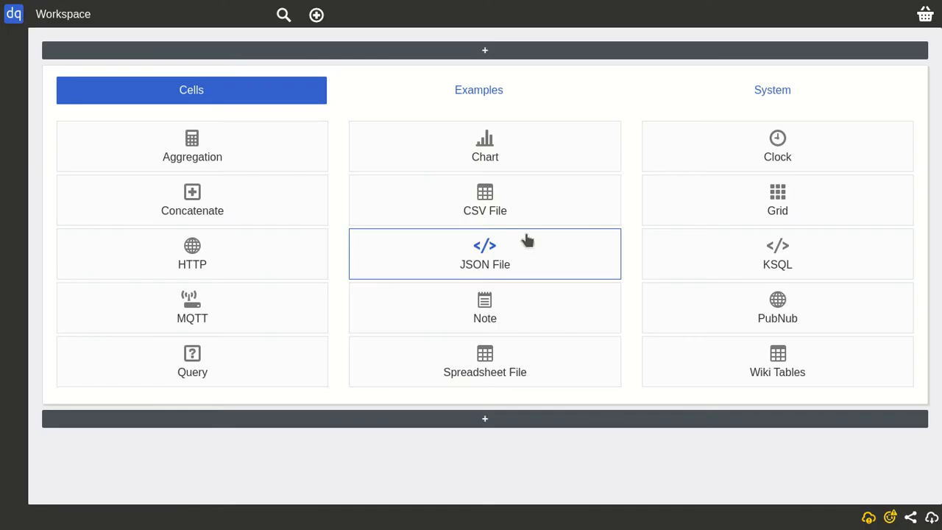
{"action": "left_click", "coordinate": [488, 211]}
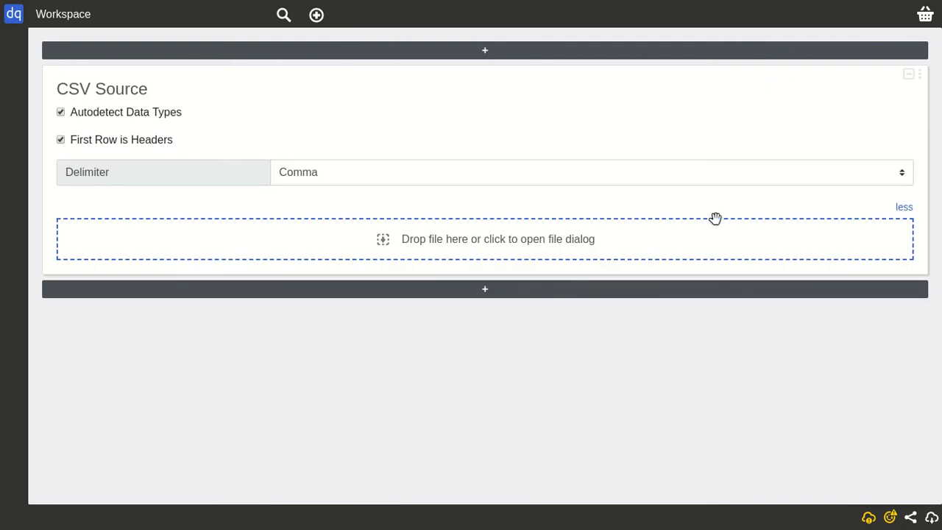
{"action": "left_click", "coordinate": [899, 208]}
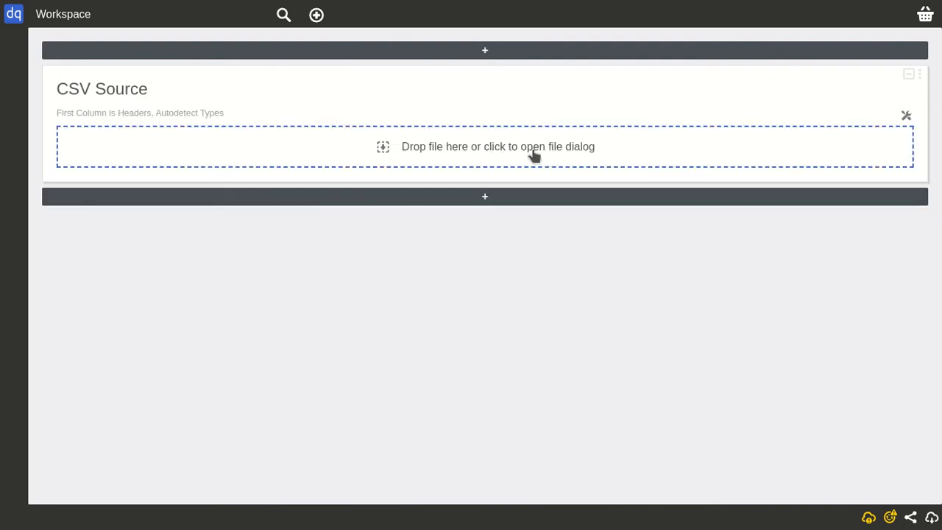
{"action": "left_click", "coordinate": [476, 148]}
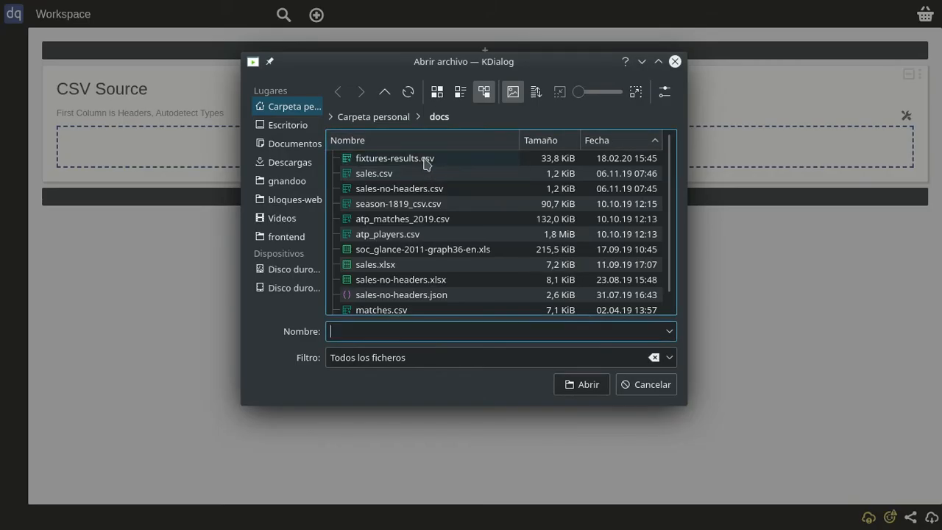
{"action": "double_click", "coordinate": [425, 159]}
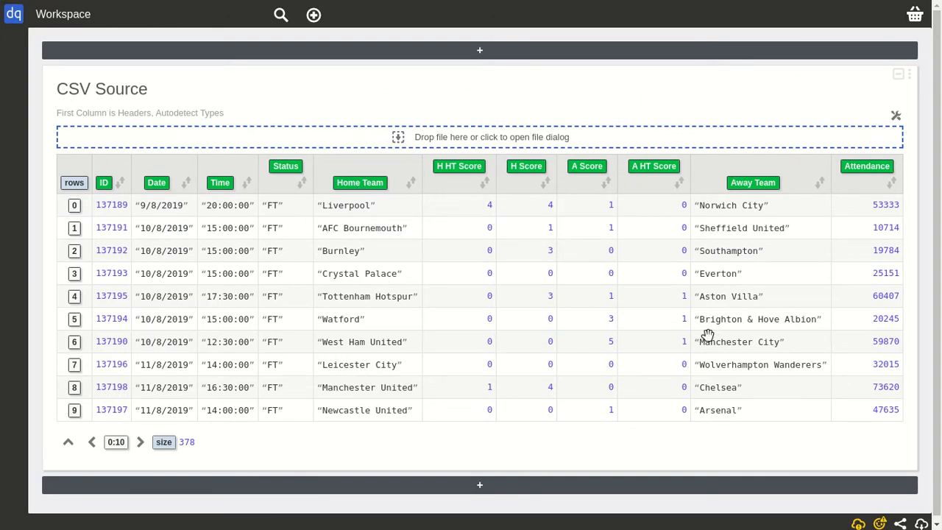
Step: Collapse the CSV source table and add an Aggregation cell below it with Attendance stats grouped by Home Team
{"action": "left_click", "coordinate": [599, 484]}
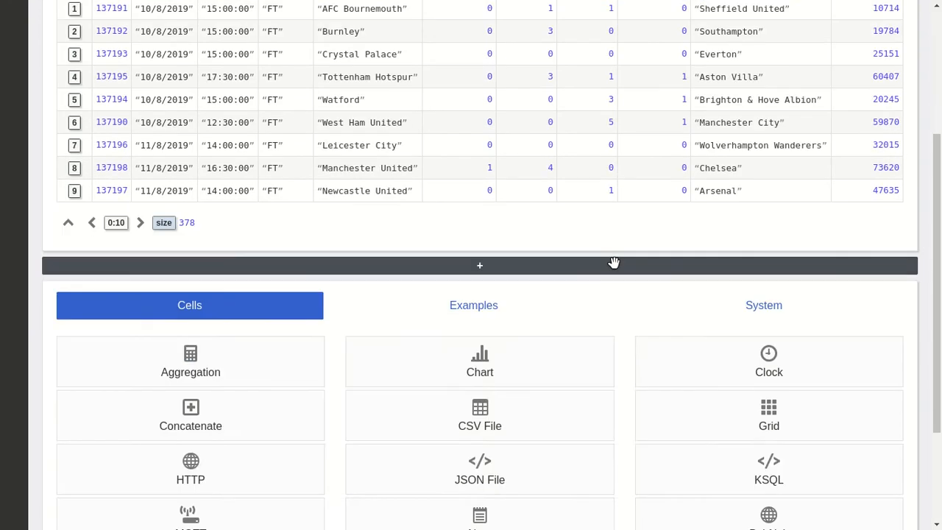
{"action": "left_click", "coordinate": [69, 224]}
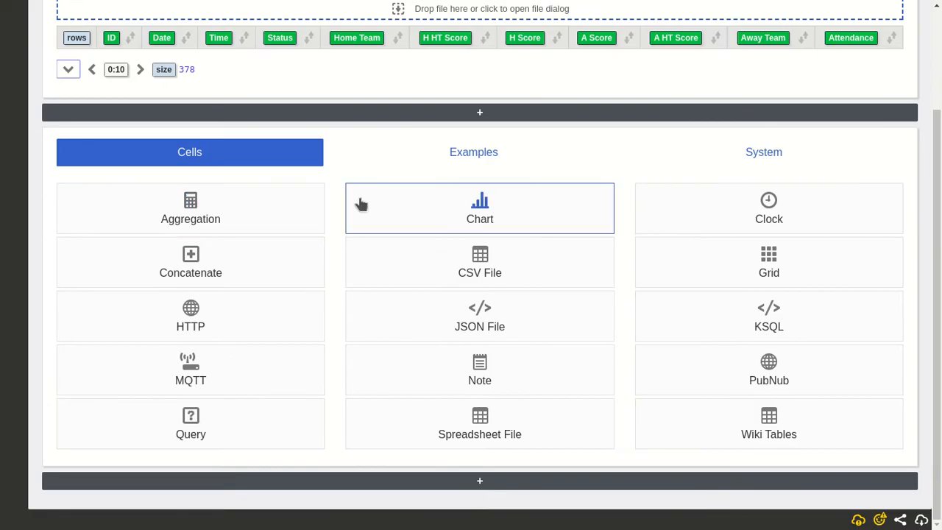
{"action": "left_click", "coordinate": [239, 206]}
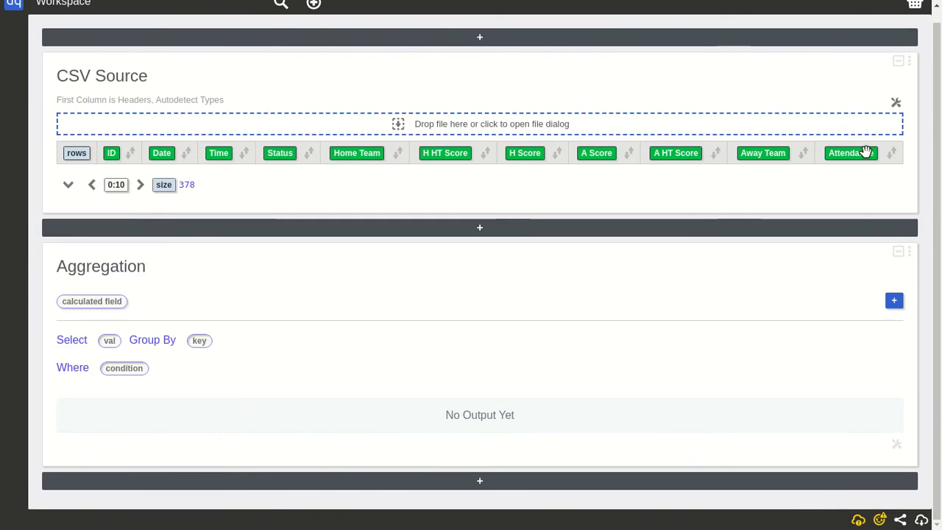
{"action": "left_click_drag", "start_coordinate": [851, 152], "coordinate": [118, 342]}
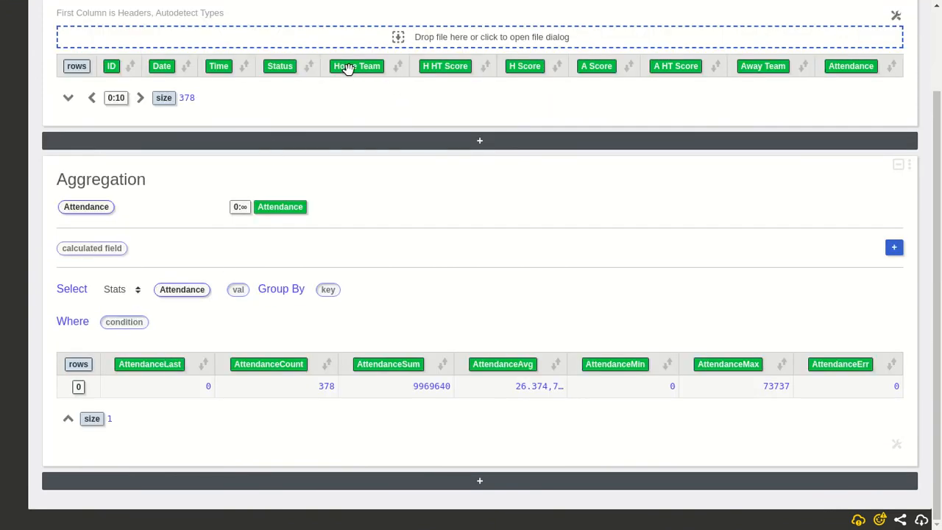
{"action": "left_click_drag", "start_coordinate": [345, 70], "coordinate": [330, 290]}
Step: Sort the aggregated teams in descending order by AttendanceSum, by AttendanceAvg, and last by AttendanceMax
{"action": "scroll", "coordinate": [490, 164], "scroll_direction": "down", "scroll_amount": 1}
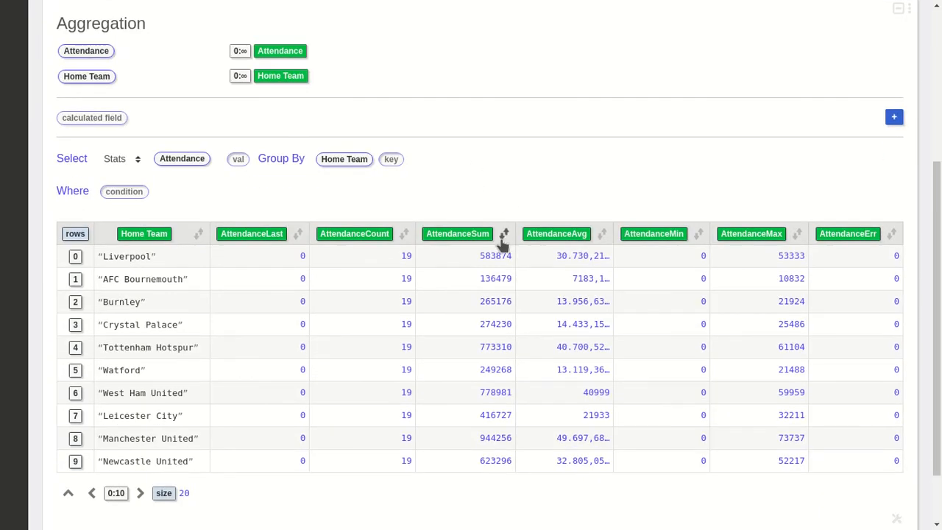
{"action": "left_click", "coordinate": [504, 236]}
{"action": "left_click", "coordinate": [506, 234]}
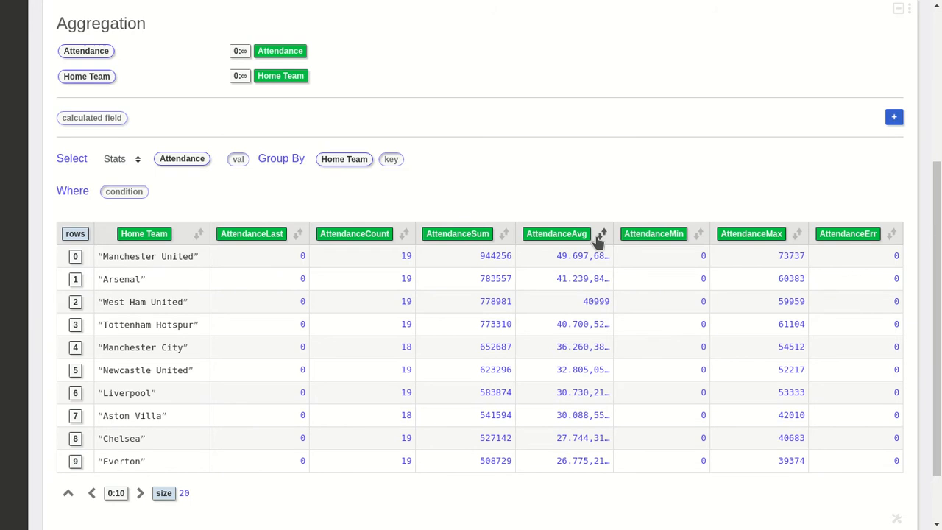
{"action": "left_click", "coordinate": [601, 233]}
{"action": "left_click", "coordinate": [611, 236]}
{"action": "left_click", "coordinate": [797, 234]}
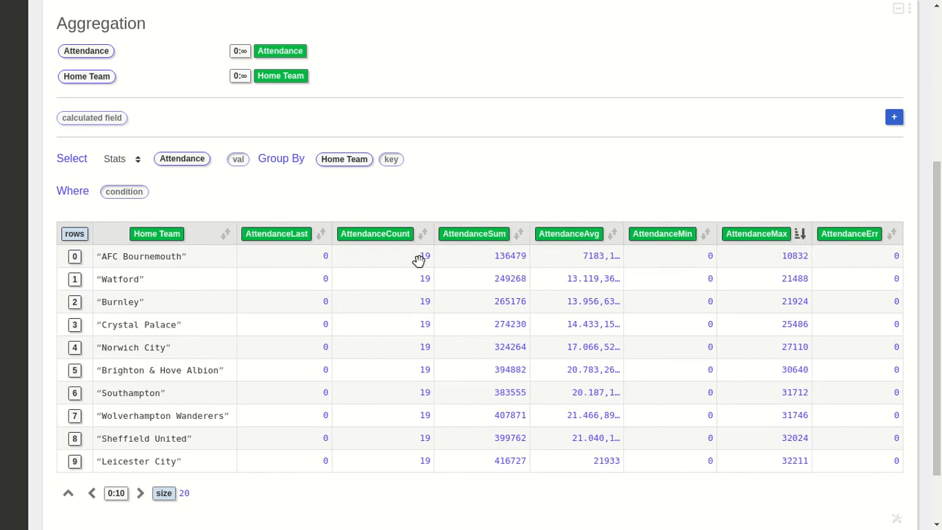
{"action": "left_click", "coordinate": [798, 236]}
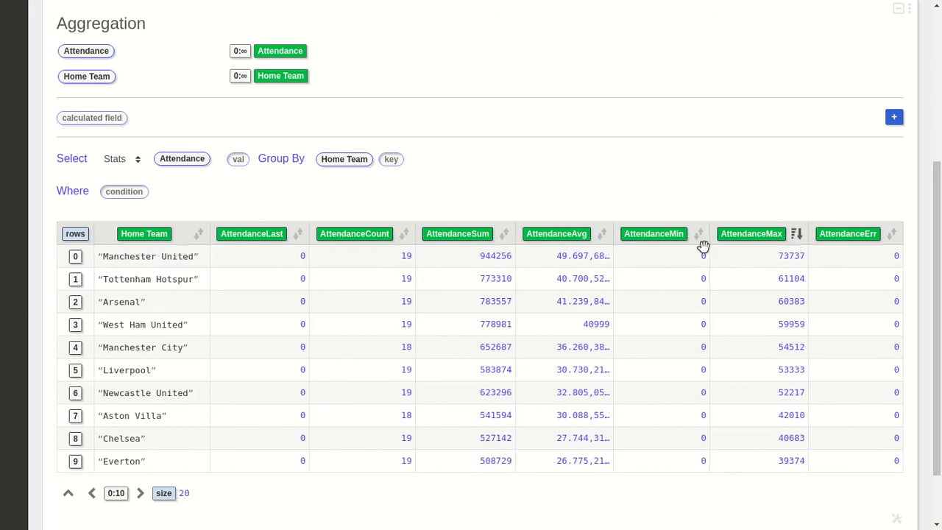
Step: Add a Chart cell below the Aggregation that charts AttendanceSum by Home Team
{"action": "scroll", "coordinate": [774, 193], "scroll_direction": "down", "scroll_amount": 2}
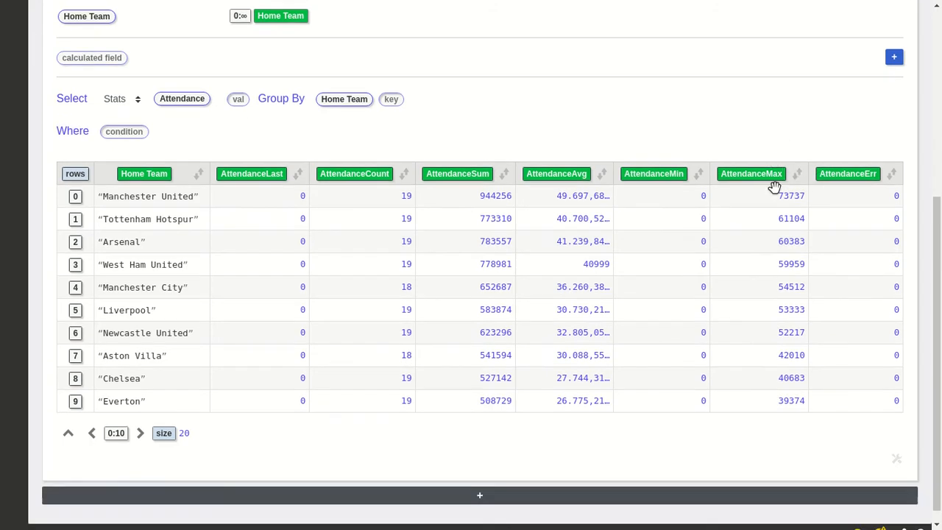
{"action": "left_click", "coordinate": [536, 483]}
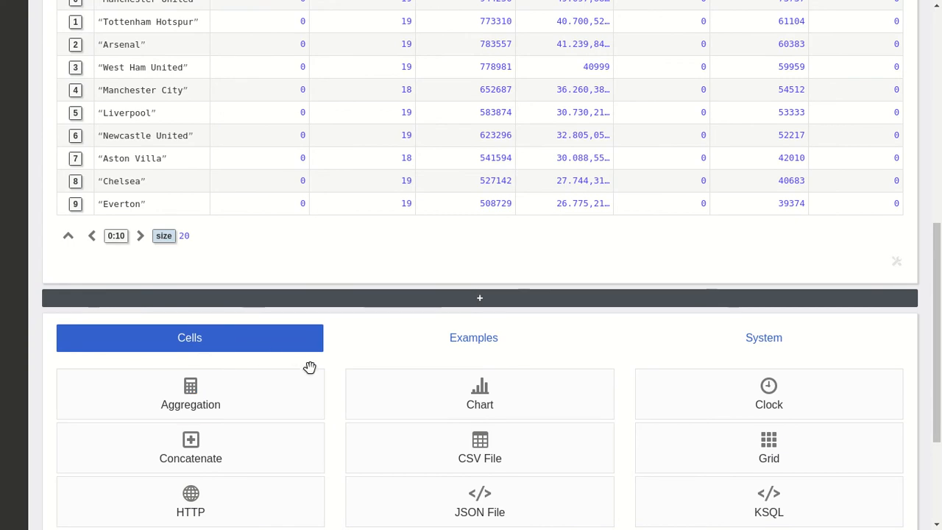
{"action": "left_click", "coordinate": [362, 392]}
{"action": "scroll", "coordinate": [471, 302], "scroll_direction": "up", "scroll_amount": 2}
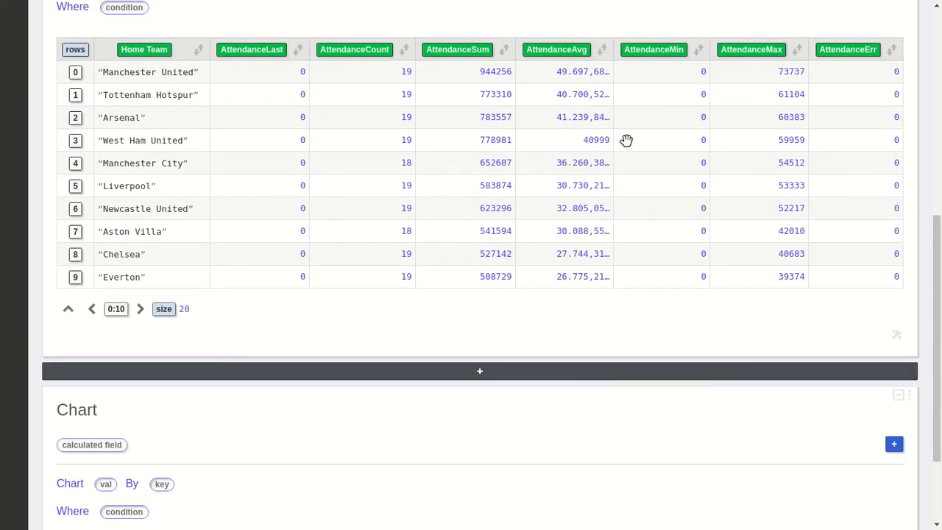
{"action": "left_click_drag", "start_coordinate": [477, 47], "coordinate": [103, 483]}
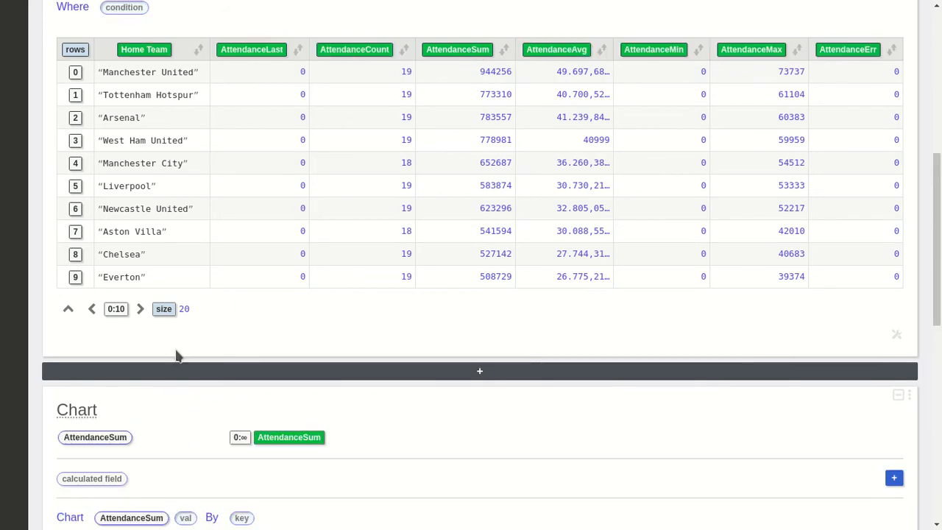
{"action": "left_click_drag", "start_coordinate": [149, 52], "coordinate": [245, 517]}
Step: Replace the bar chart's per-team color function with a single dark slate color for all bars
{"action": "scroll", "coordinate": [422, 375], "scroll_direction": "down", "scroll_amount": 6}
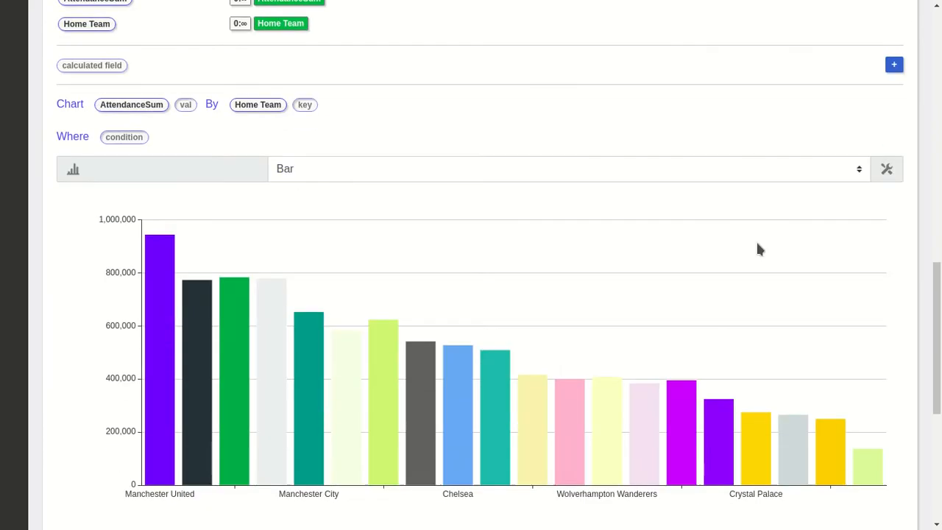
{"action": "left_click", "coordinate": [886, 171]}
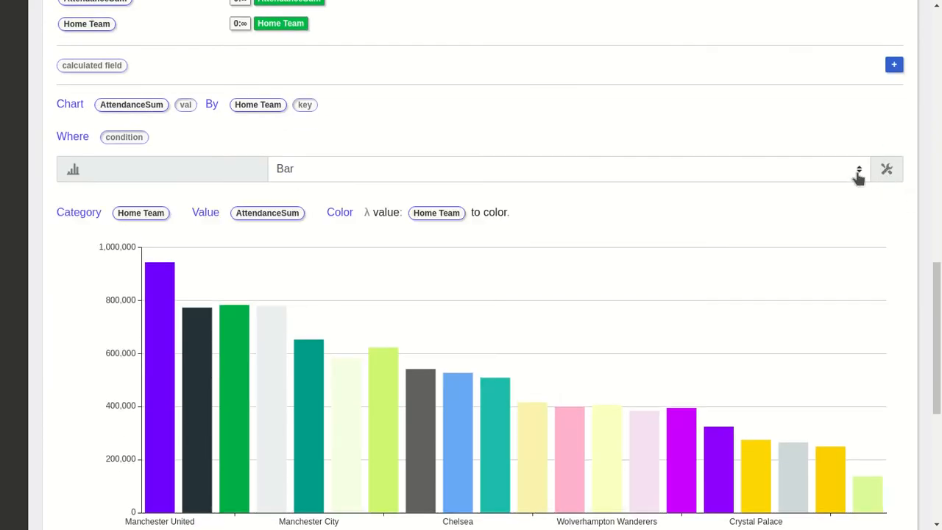
{"action": "left_click", "coordinate": [490, 213]}
{"action": "left_click", "coordinate": [852, 272]}
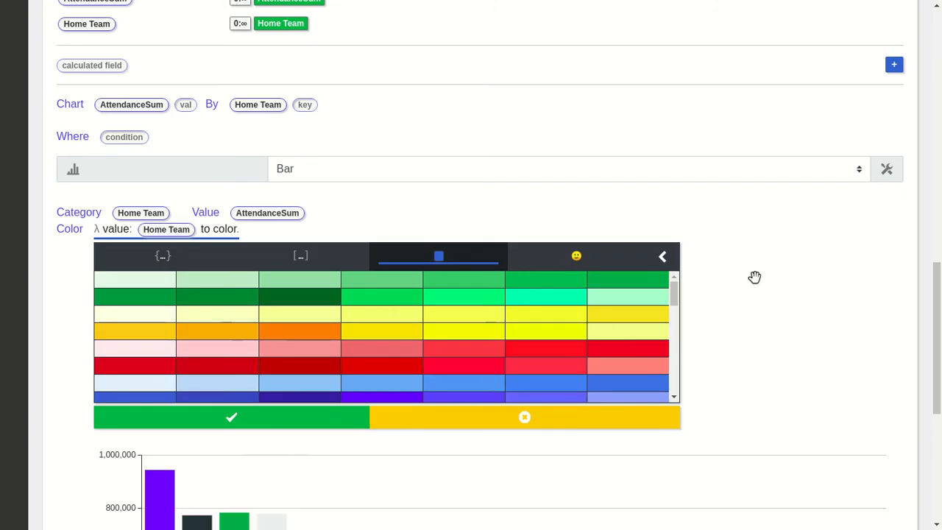
{"action": "scroll", "coordinate": [382, 304], "scroll_direction": "down", "scroll_amount": 10}
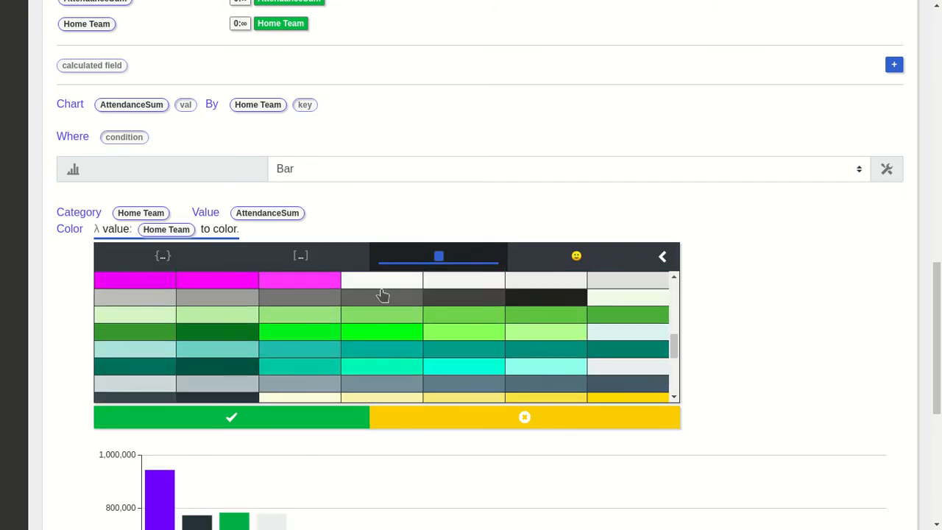
{"action": "left_click", "coordinate": [245, 293]}
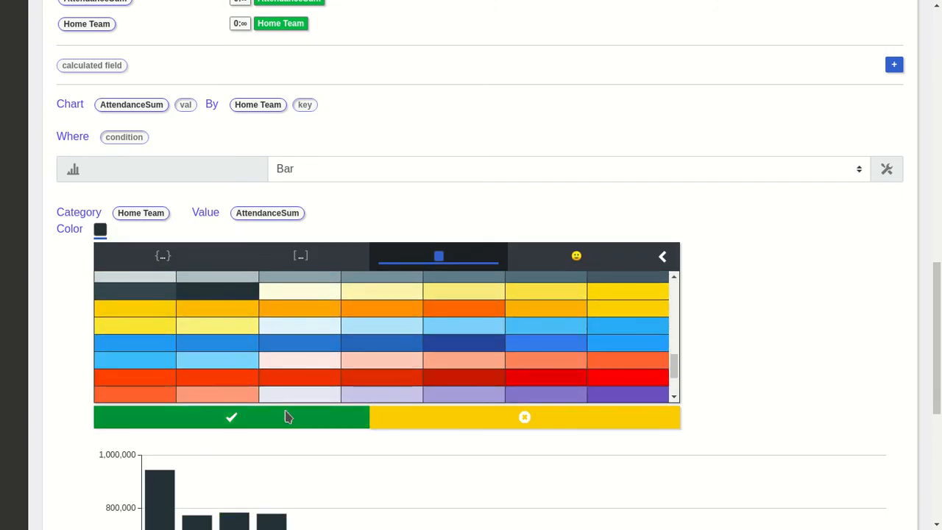
{"action": "left_click", "coordinate": [287, 417]}
Step: Sort the chart's data by AttendanceSum in descending order and inspect the Manchester United bar
{"action": "scroll", "coordinate": [795, 277], "scroll_direction": "down", "scroll_amount": 2}
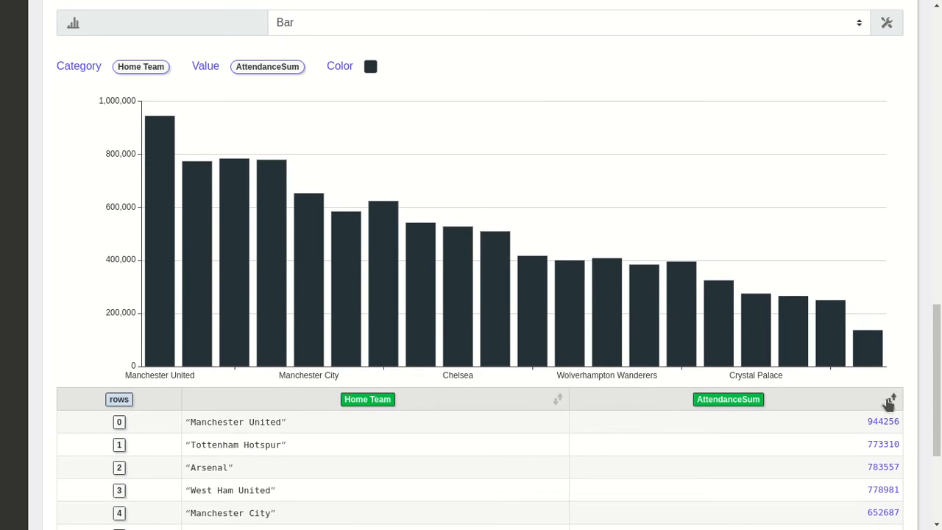
{"action": "left_click", "coordinate": [891, 399]}
{"action": "left_click", "coordinate": [891, 399]}
{"action": "mouse_move", "coordinate": [163, 302]}
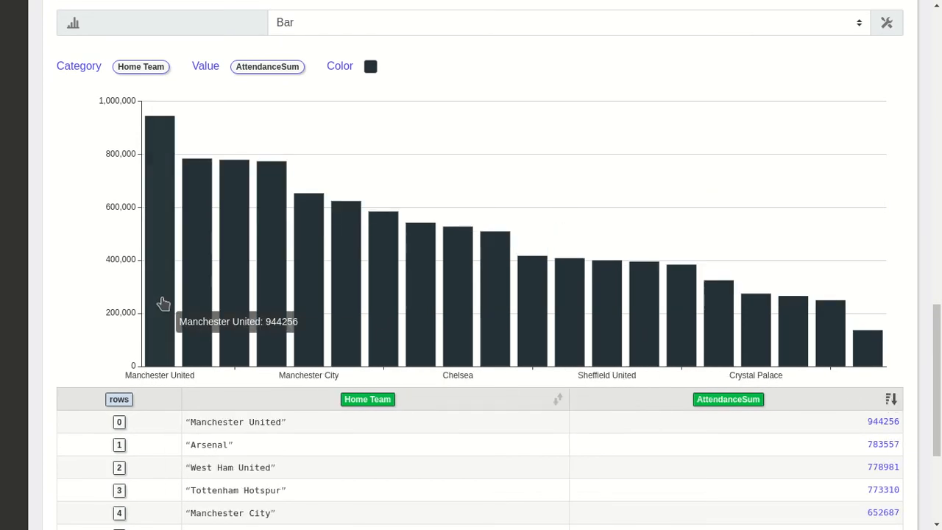
Step: Collapse the Aggregation cell and insert a Concatenate cell directly below the CSV Source
{"action": "scroll", "coordinate": [764, 230], "scroll_direction": "up", "scroll_amount": 5}
{"action": "scroll", "coordinate": [764, 230], "scroll_direction": "up", "scroll_amount": 6}
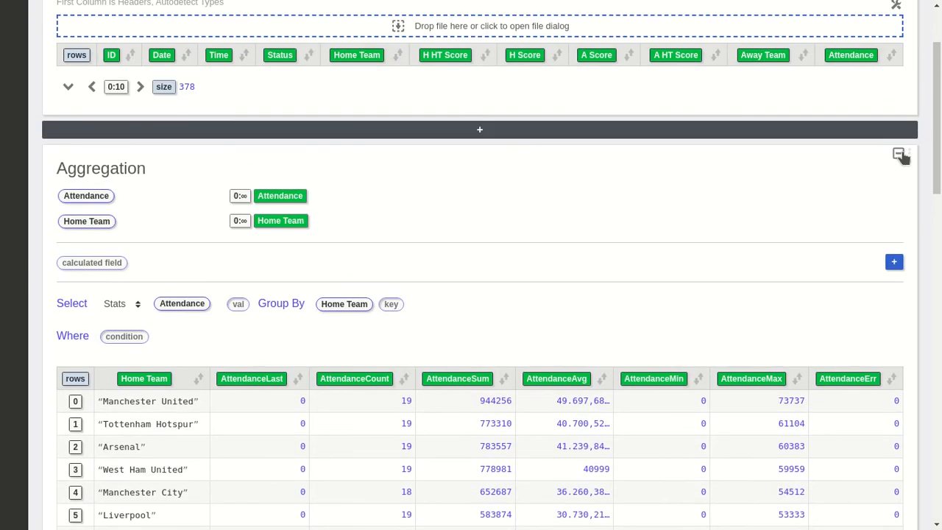
{"action": "left_click", "coordinate": [898, 153]}
{"action": "left_click", "coordinate": [482, 131]}
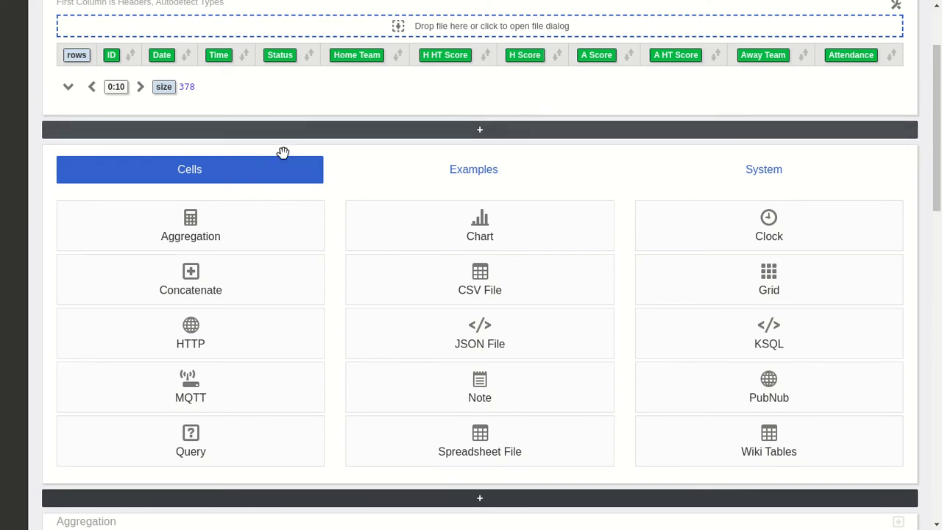
{"action": "left_click", "coordinate": [200, 283]}
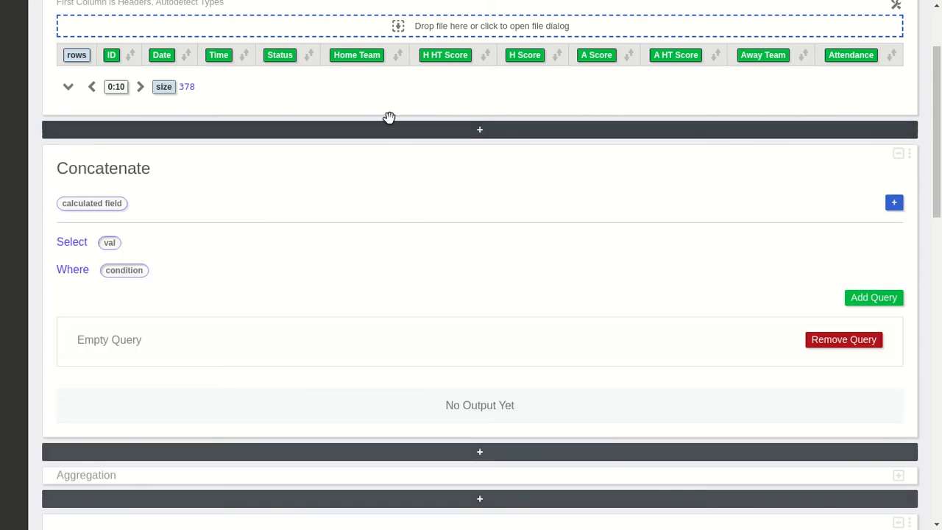
Step: Select Home Team and H Score in the Concatenate cell, and set its second query's matching fields to Away Team and A Score
{"action": "left_click_drag", "start_coordinate": [365, 56], "coordinate": [122, 242]}
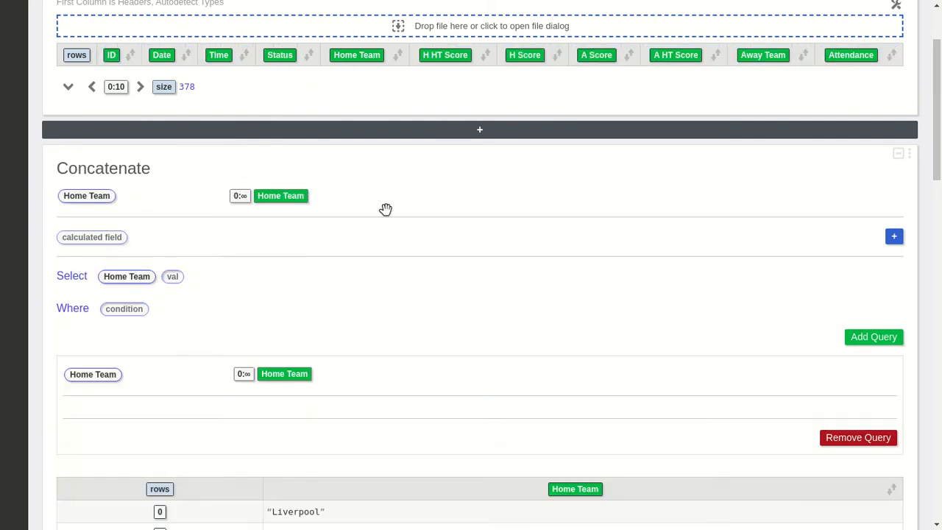
{"action": "left_click_drag", "start_coordinate": [526, 55], "coordinate": [177, 280]}
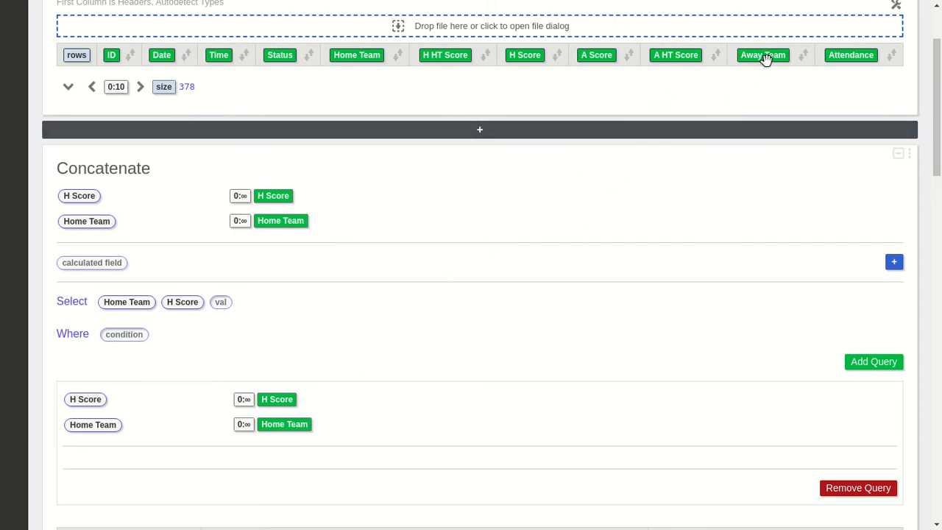
{"action": "left_click_drag", "start_coordinate": [763, 55], "coordinate": [292, 427]}
{"action": "left_click_drag", "start_coordinate": [596, 56], "coordinate": [276, 403]}
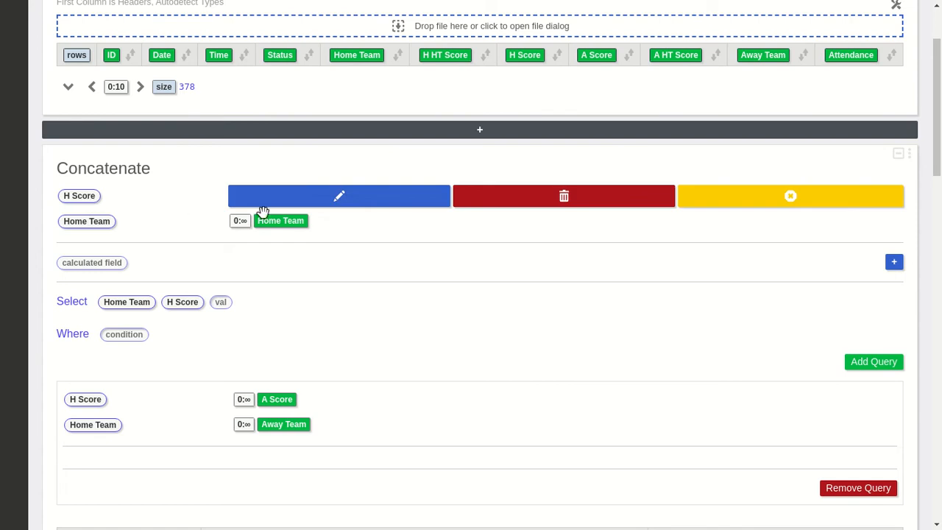
Step: Rename the H Score field in the Concatenate cell to Score
{"action": "scroll", "coordinate": [501, 311], "scroll_direction": "down", "scroll_amount": 3}
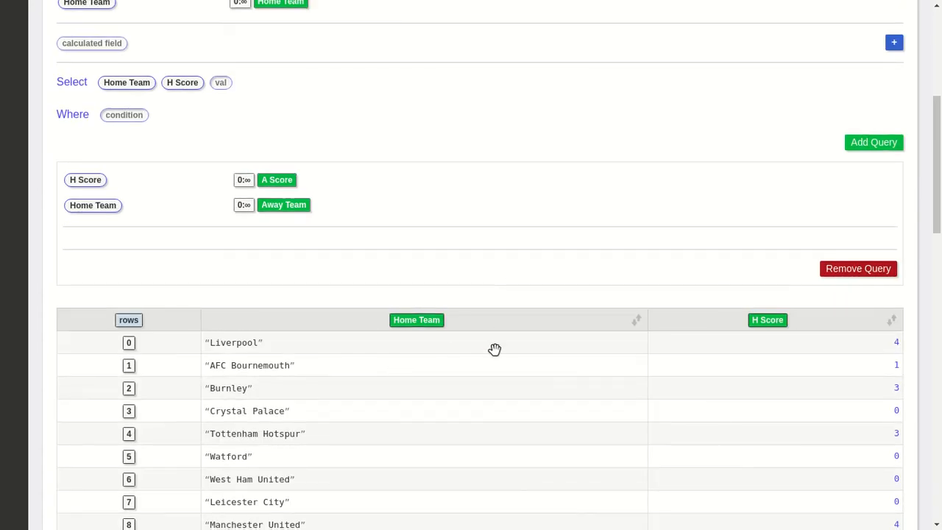
{"action": "scroll", "coordinate": [499, 333], "scroll_direction": "down", "scroll_amount": 1}
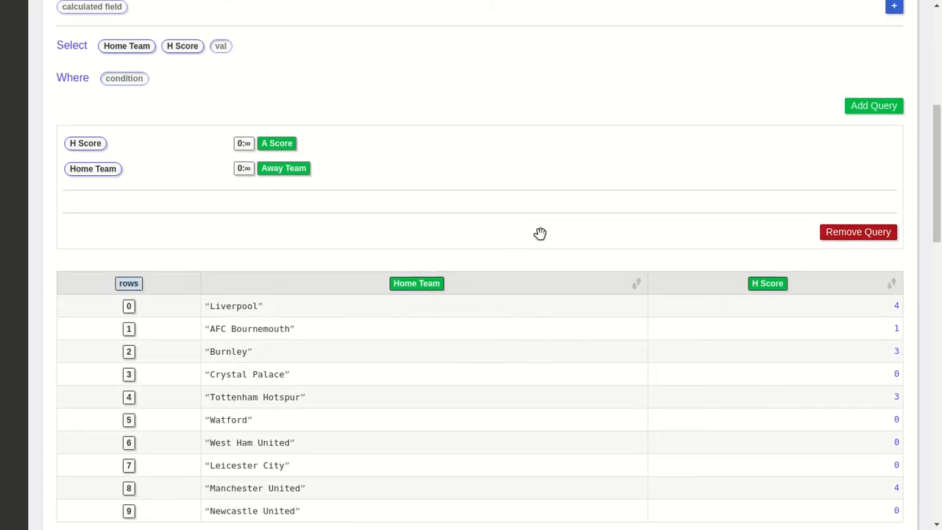
{"action": "scroll", "coordinate": [484, 277], "scroll_direction": "up", "scroll_amount": 3}
{"action": "left_click", "coordinate": [328, 160]}
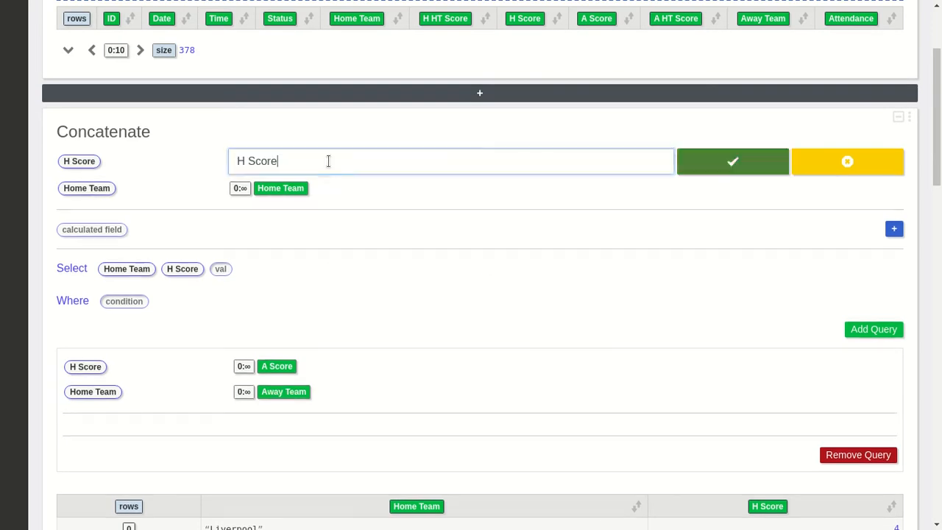
{"action": "key", "text": "ctrl+a"}
{"action": "type", "text": "Sc"}
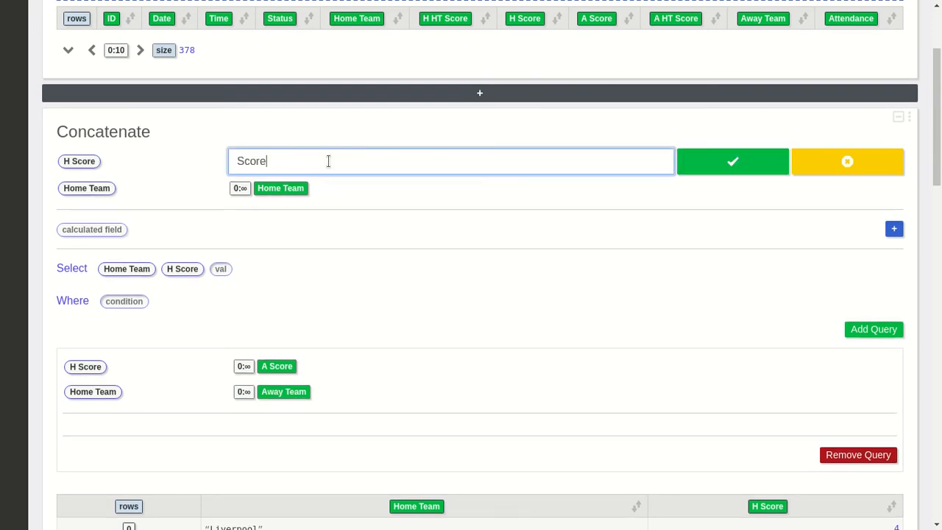
{"action": "left_click", "coordinate": [732, 159]}
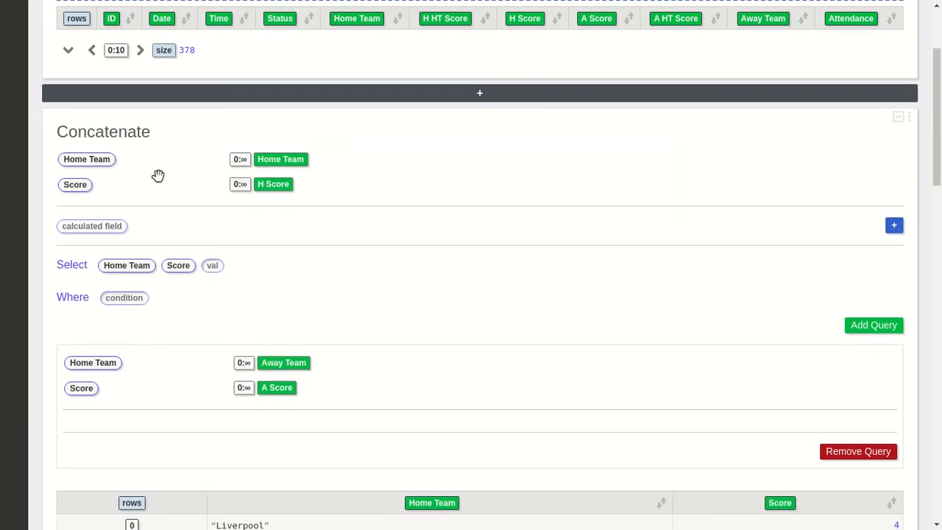
Step: Rename the Home Team field in the Concatenate cell to Team
{"action": "left_click", "coordinate": [79, 164]}
{"action": "left_click", "coordinate": [402, 163]}
{"action": "type", "text": "T"}
{"action": "key", "text": "Return"}
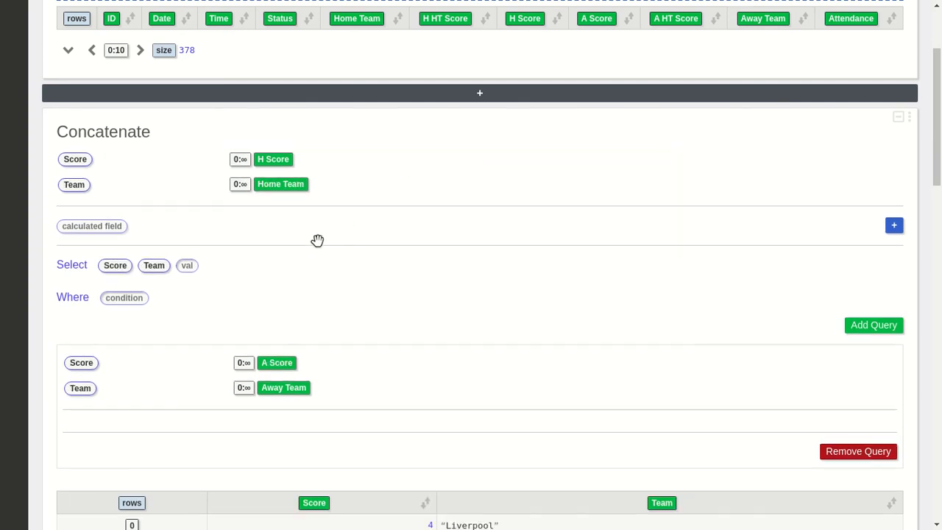
Step: Add a calculated field to the Concatenate cell and name it Type
{"action": "left_click", "coordinate": [894, 225]}
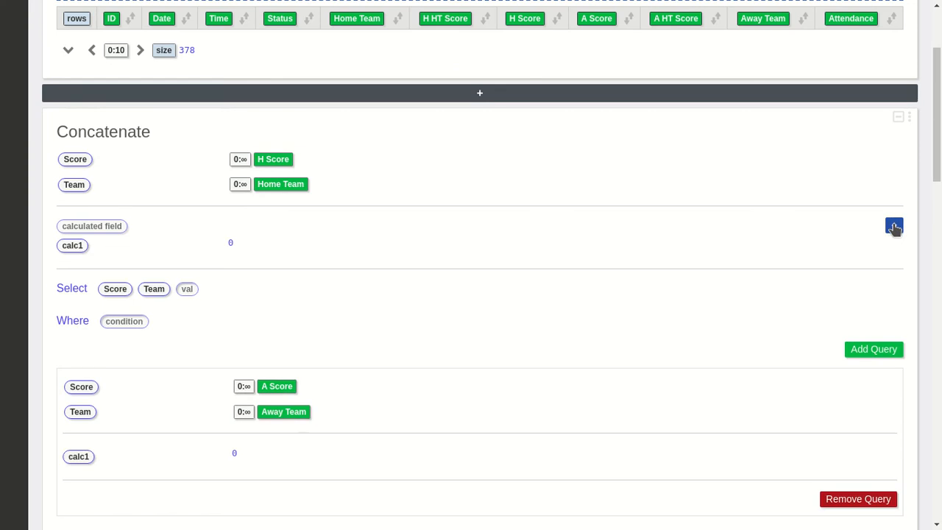
{"action": "left_click", "coordinate": [80, 247]}
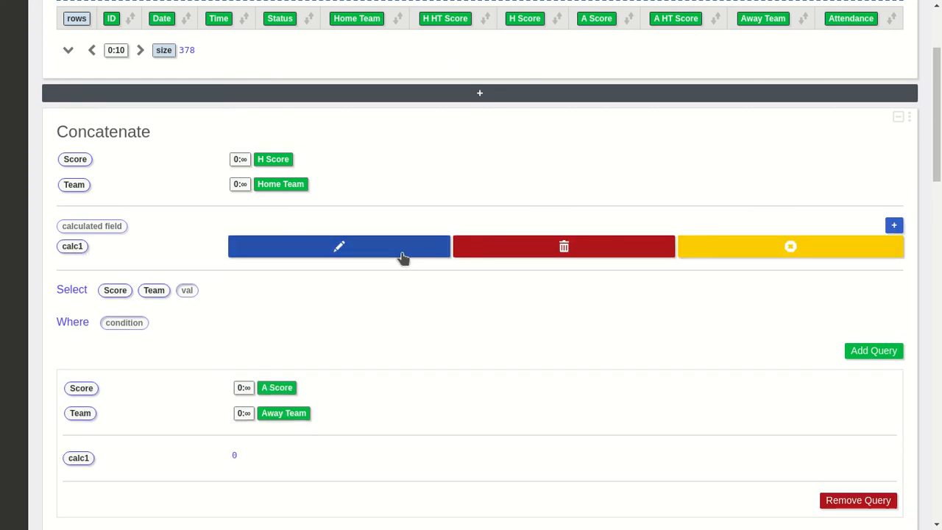
{"action": "left_click", "coordinate": [404, 254]}
{"action": "key", "text": "ctrl+a"}
{"action": "type", "text": "T"}
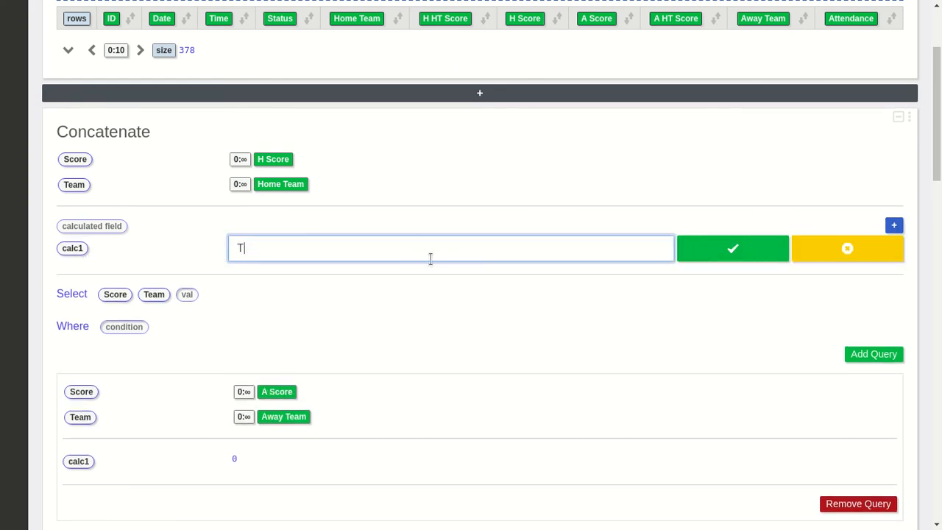
{"action": "type", "text": "ype"}
{"action": "left_click", "coordinate": [729, 247]}
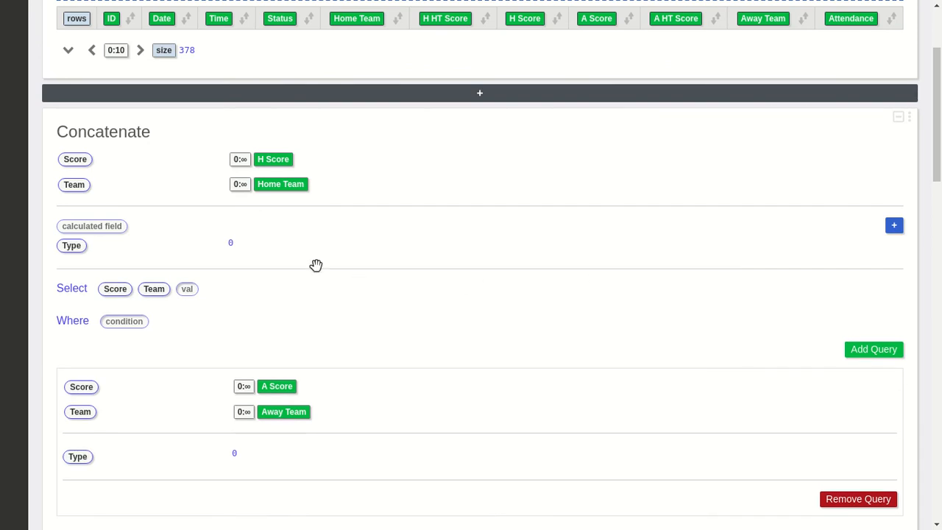
Step: Set the first query's Type field to the text "Home"
{"action": "left_click", "coordinate": [231, 242]}
{"action": "left_click", "coordinate": [581, 269]}
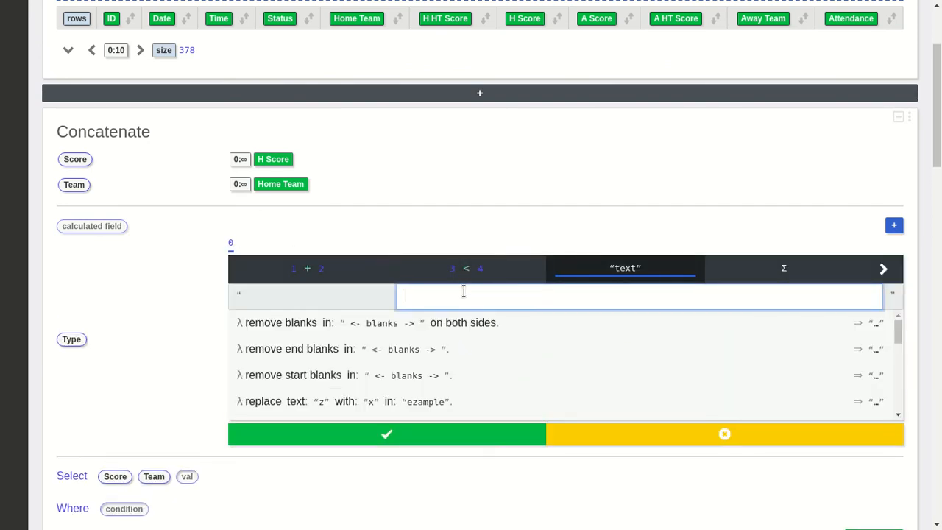
{"action": "left_click", "coordinate": [387, 434]}
Step: Set the second query's Type field to the text "Away"
{"action": "scroll", "coordinate": [346, 247], "scroll_direction": "down", "scroll_amount": 3}
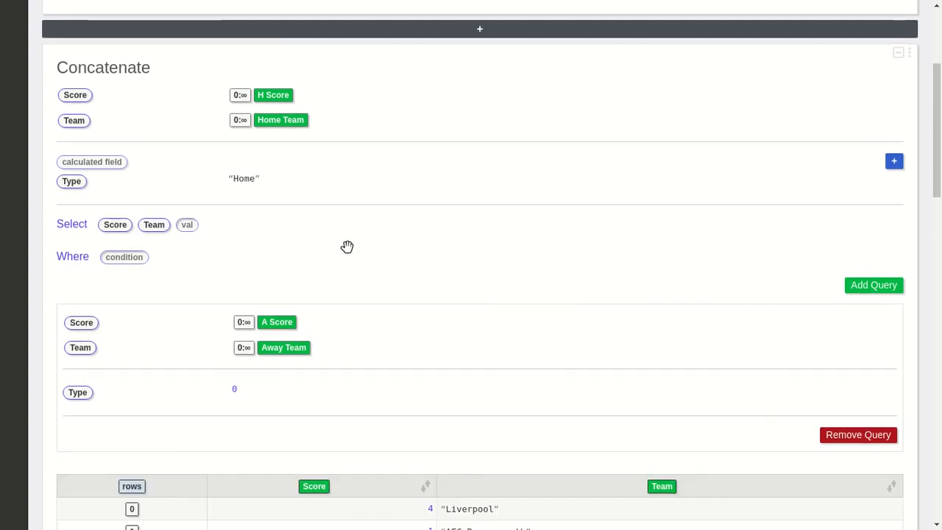
{"action": "left_click", "coordinate": [235, 346]}
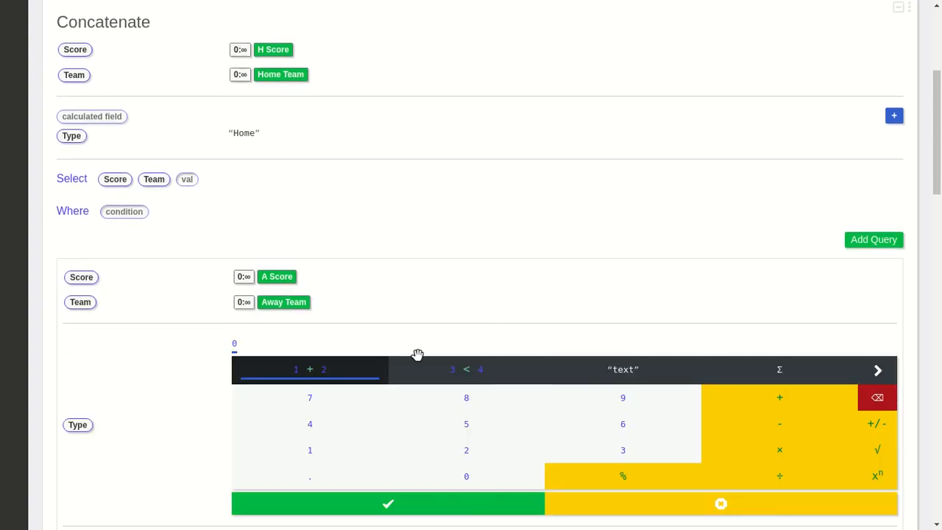
{"action": "left_click", "coordinate": [626, 376]}
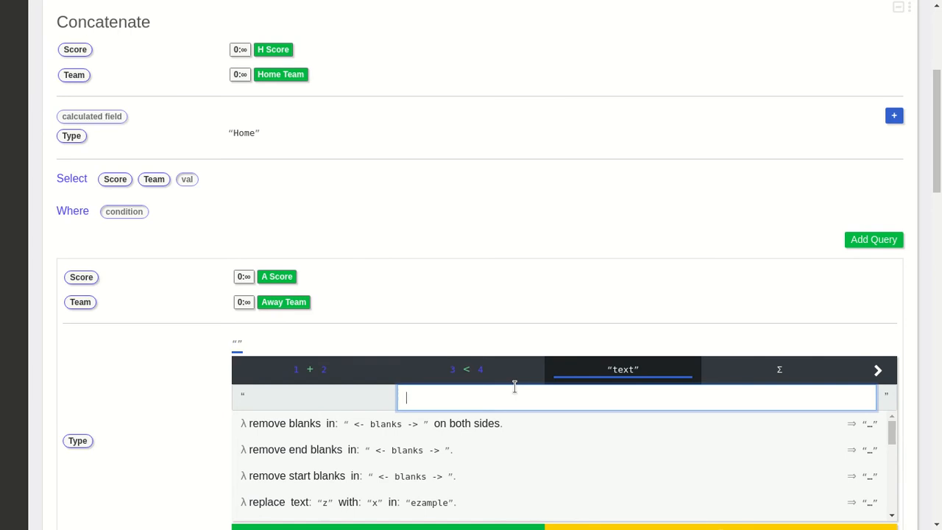
{"action": "scroll", "coordinate": [526, 346], "scroll_direction": "down", "scroll_amount": 3}
{"action": "left_click", "coordinate": [471, 434]}
Step: Add Type to the Concatenate cell's selected fields and move the Team column ahead of Score in the output table
{"action": "scroll", "coordinate": [339, 202], "scroll_direction": "up", "scroll_amount": 3}
{"action": "left_click_drag", "start_coordinate": [75, 136], "coordinate": [185, 180]}
{"action": "scroll", "coordinate": [694, 253], "scroll_direction": "down", "scroll_amount": 3}
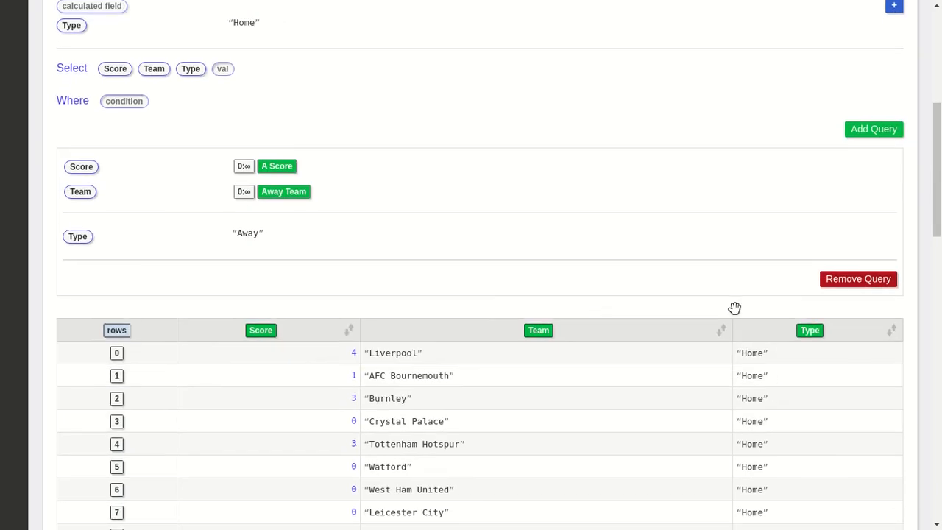
{"action": "scroll", "coordinate": [735, 307], "scroll_direction": "down", "scroll_amount": 3}
{"action": "left_click_drag", "start_coordinate": [541, 224], "coordinate": [227, 228]}
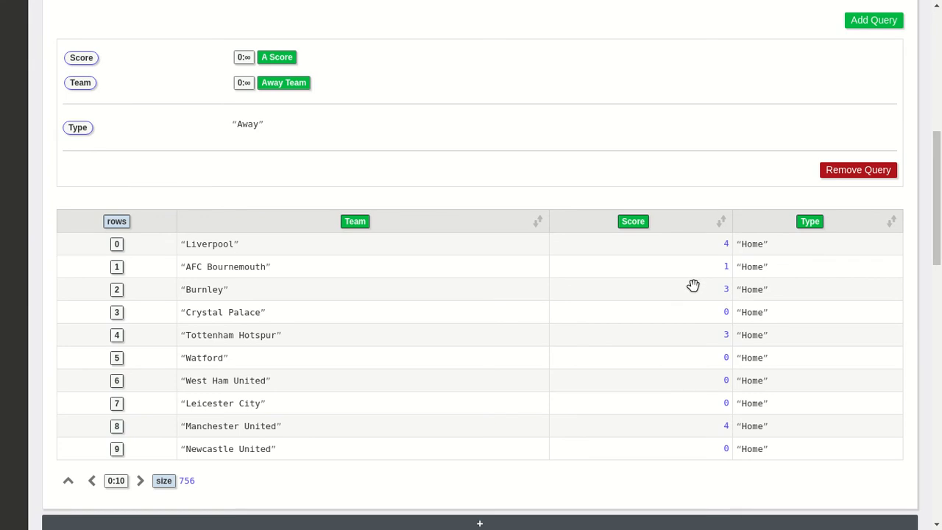
Step: Insert an Aggregation cell directly below the Concatenate cell and collapse the rows of the Concatenate output table
{"action": "scroll", "coordinate": [692, 285], "scroll_direction": "down", "scroll_amount": 2}
{"action": "left_click", "coordinate": [492, 453]}
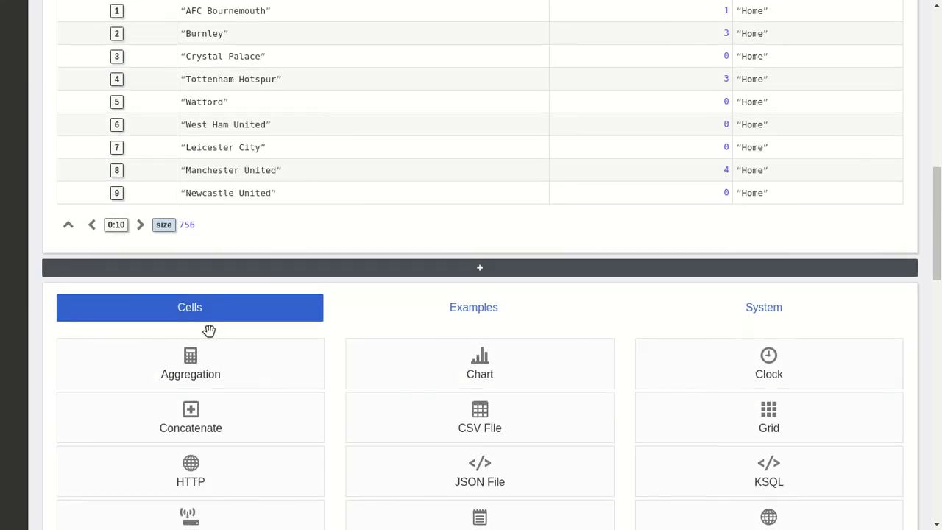
{"action": "left_click", "coordinate": [198, 357]}
{"action": "left_click", "coordinate": [68, 226]}
{"action": "scroll", "coordinate": [406, 261], "scroll_direction": "up", "scroll_amount": 5}
{"action": "scroll", "coordinate": [589, 265], "scroll_direction": "down", "scroll_amount": 1}
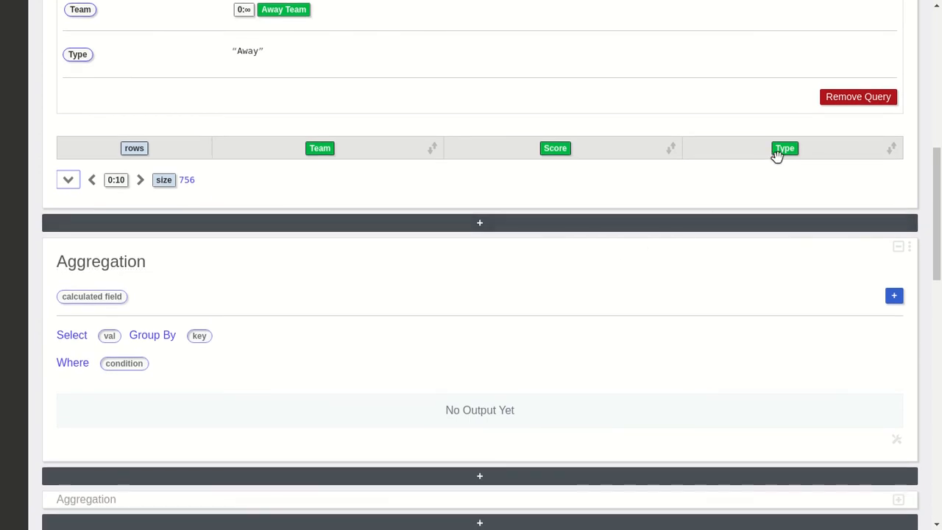
Step: Aggregate Score as a Sum in the new Aggregation cell, grouped by Type and Team
{"action": "left_click_drag", "start_coordinate": [125, 332], "coordinate": [105, 336]}
{"action": "left_click", "coordinate": [141, 371]}
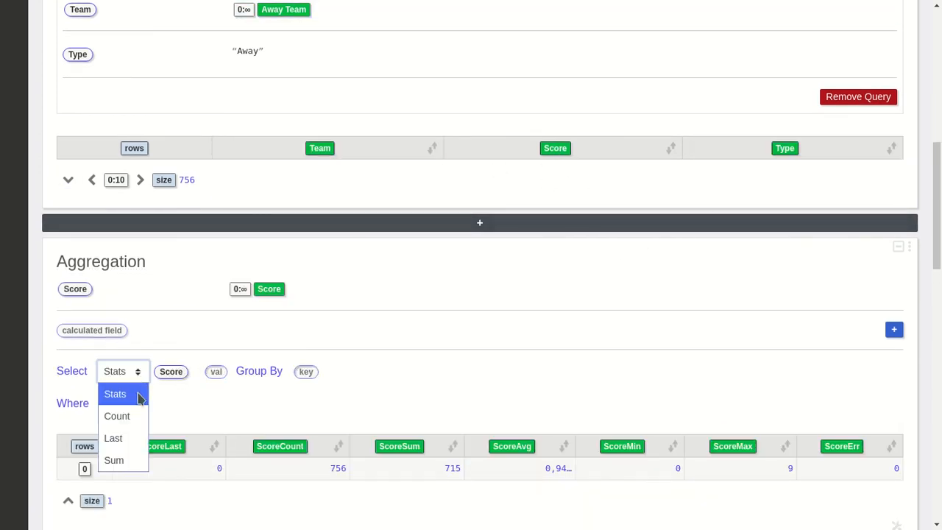
{"action": "left_click", "coordinate": [118, 460]}
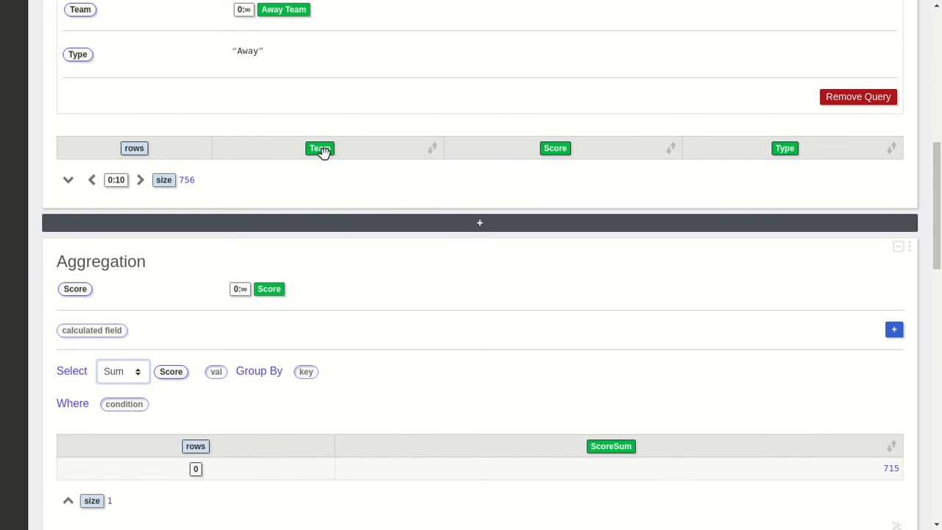
{"action": "left_click_drag", "start_coordinate": [783, 143], "coordinate": [309, 366]}
{"action": "left_click_drag", "start_coordinate": [324, 148], "coordinate": [349, 398]}
Step: Insert a Chart cell directly below the new Aggregation cell and collapse the rows of the aggregation's output table
{"action": "scroll", "coordinate": [534, 332], "scroll_direction": "down", "scroll_amount": 5}
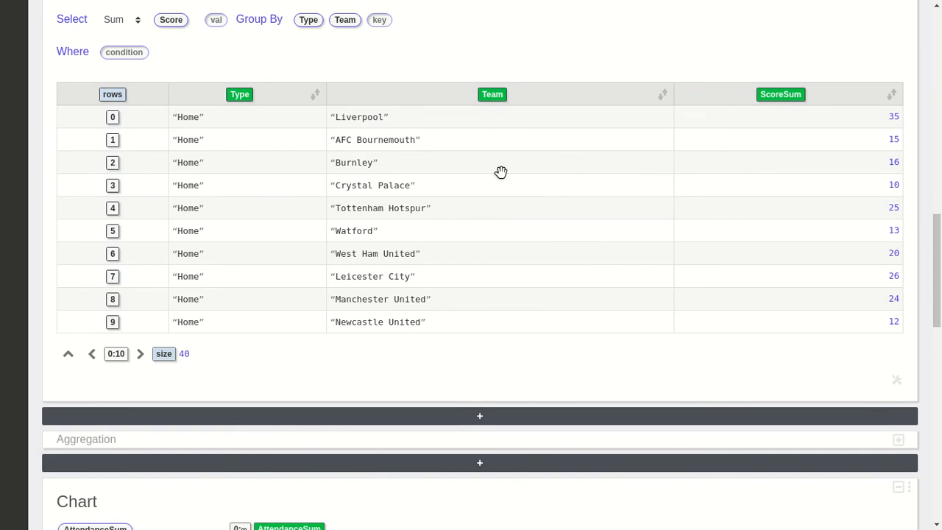
{"action": "scroll", "coordinate": [501, 172], "scroll_direction": "down", "scroll_amount": 2}
{"action": "left_click", "coordinate": [492, 271]}
{"action": "scroll", "coordinate": [523, 219], "scroll_direction": "down", "scroll_amount": 1}
{"action": "left_click", "coordinate": [498, 259]}
{"action": "scroll", "coordinate": [515, 221], "scroll_direction": "up", "scroll_amount": 2}
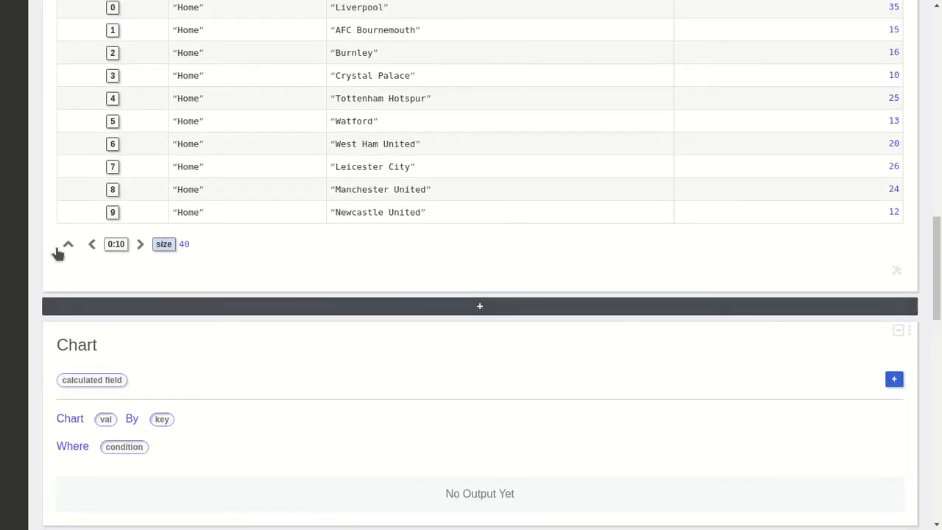
{"action": "left_click", "coordinate": [68, 239]}
{"action": "scroll", "coordinate": [460, 271], "scroll_direction": "up", "scroll_amount": 2}
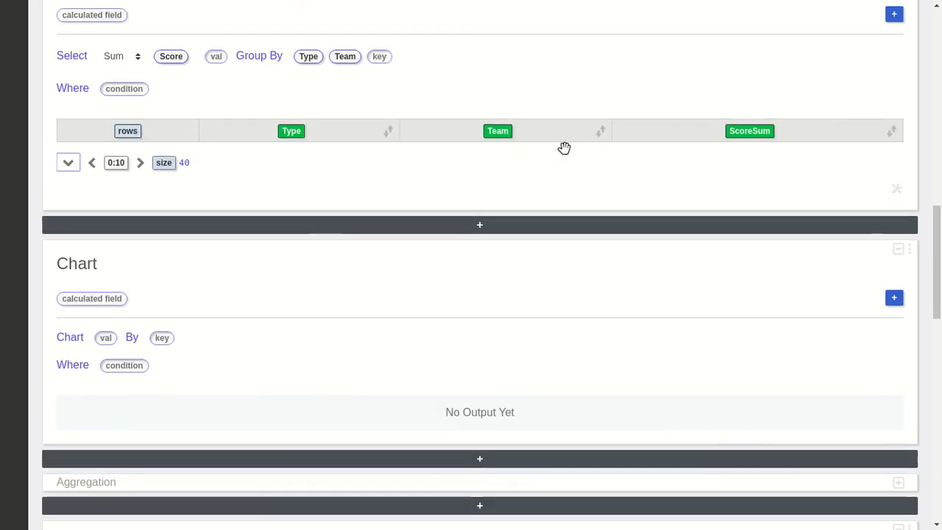
Step: Chart ScoreSum by Type and Team in the new Chart cell
{"action": "left_click_drag", "start_coordinate": [748, 133], "coordinate": [106, 337]}
{"action": "left_click_drag", "start_coordinate": [305, 135], "coordinate": [222, 373]}
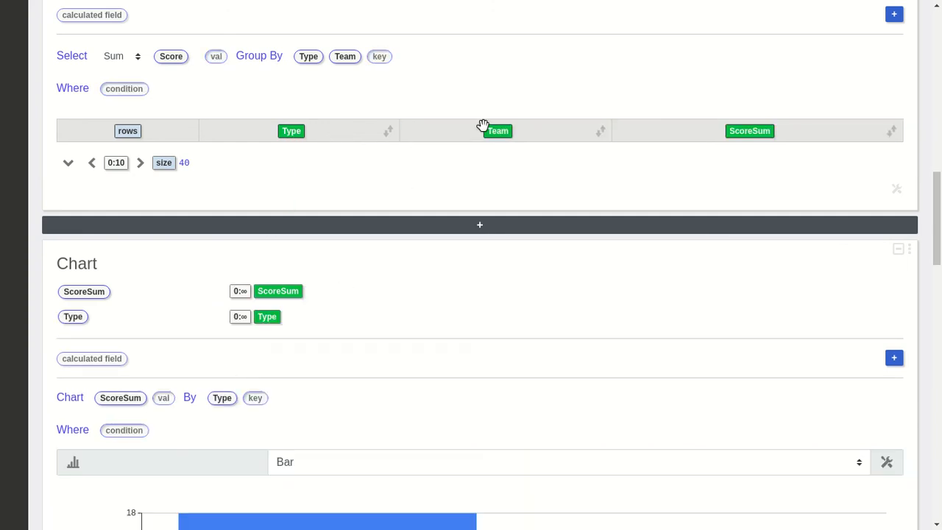
{"action": "left_click_drag", "start_coordinate": [496, 130], "coordinate": [256, 398]}
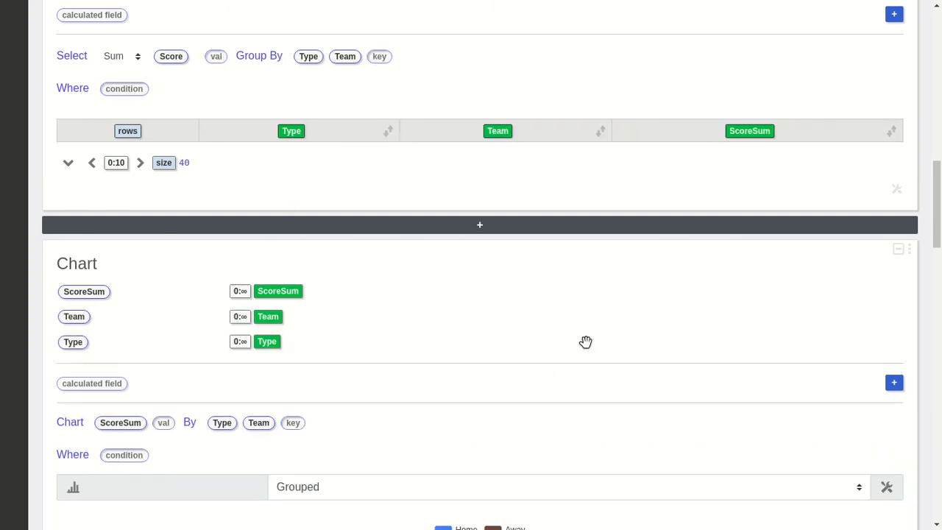
Step: Switch the score chart to Stacked and sort its data by ScoreSum in ascending order
{"action": "scroll", "coordinate": [466, 297], "scroll_direction": "down", "scroll_amount": 3}
{"action": "left_click", "coordinate": [482, 272]}
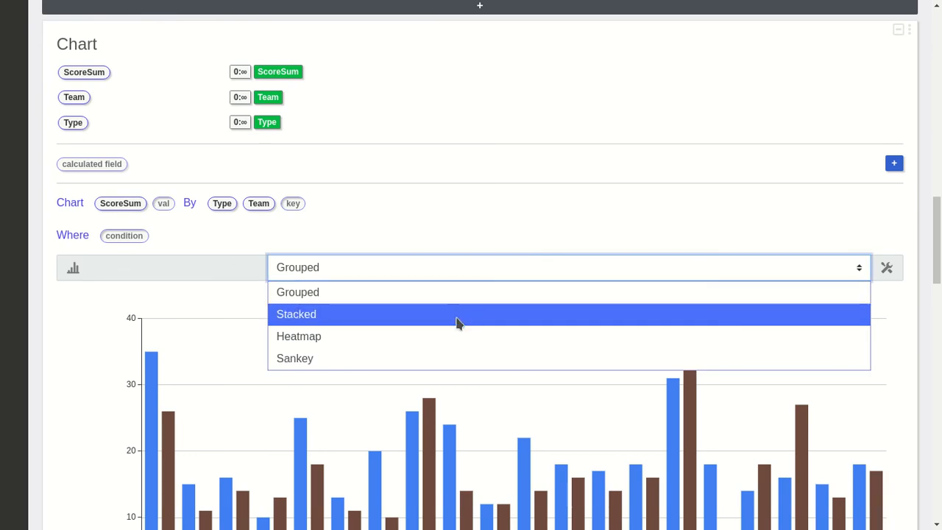
{"action": "left_click", "coordinate": [458, 321]}
{"action": "scroll", "coordinate": [528, 172], "scroll_direction": "down", "scroll_amount": 2}
{"action": "scroll", "coordinate": [916, 323], "scroll_direction": "down", "scroll_amount": 2}
{"action": "left_click", "coordinate": [891, 388]}
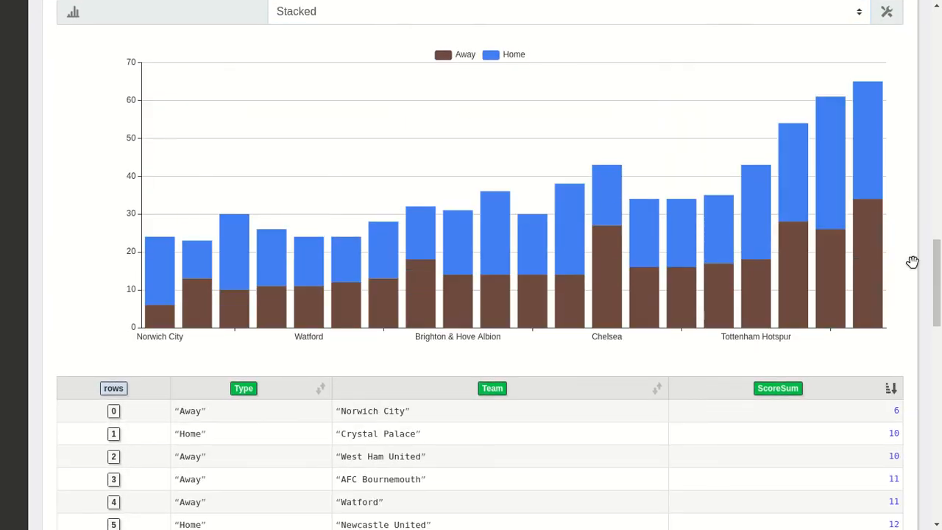
Step: Examine the stacked score chart and inspect the Home and Away values of the Manchester City bar
{"action": "scroll", "coordinate": [921, 254], "scroll_direction": "up", "scroll_amount": 1}
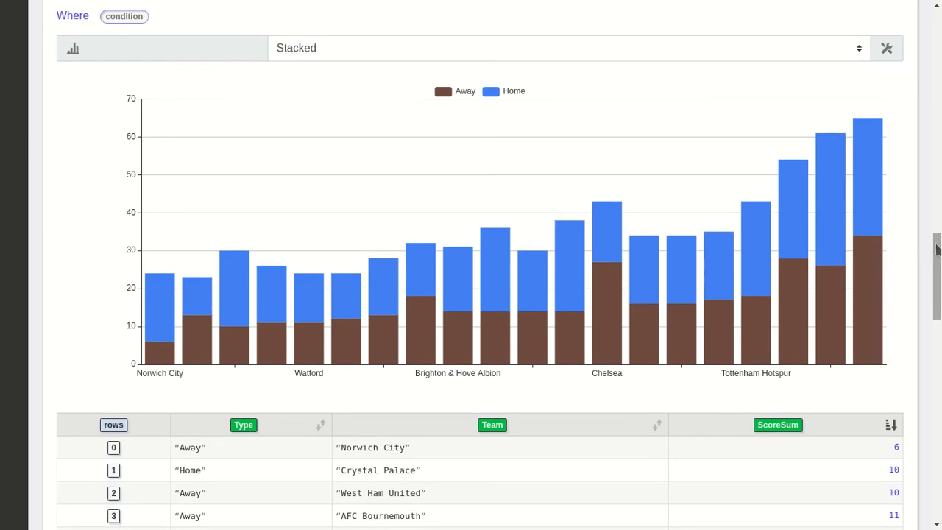
{"action": "mouse_move", "coordinate": [600, 353]}
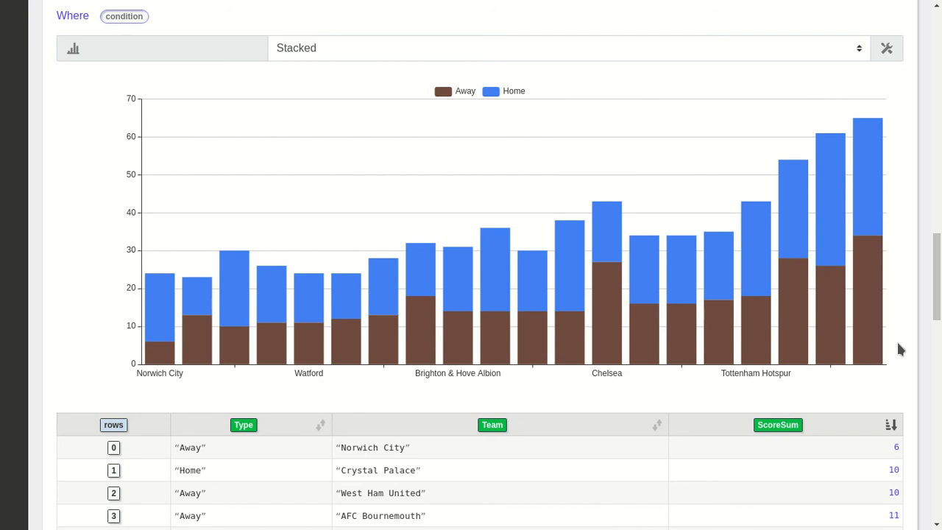
{"action": "scroll", "coordinate": [908, 316], "scroll_direction": "down", "scroll_amount": 2}
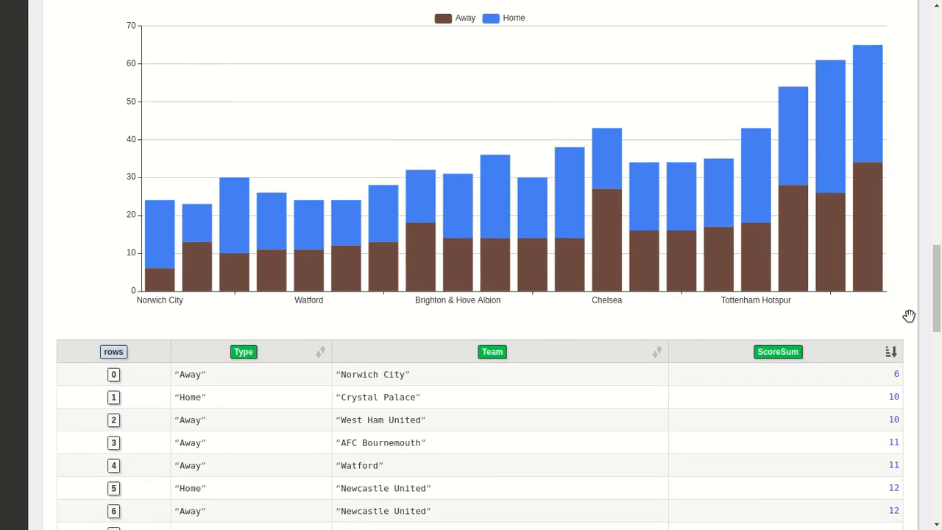
{"action": "scroll", "coordinate": [910, 286], "scroll_direction": "up", "scroll_amount": 1}
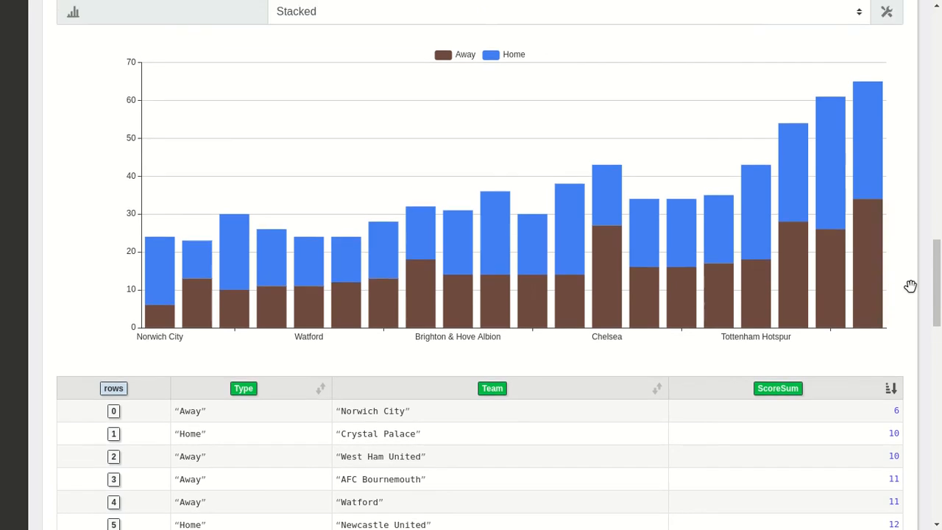
{"action": "mouse_move", "coordinate": [878, 264]}
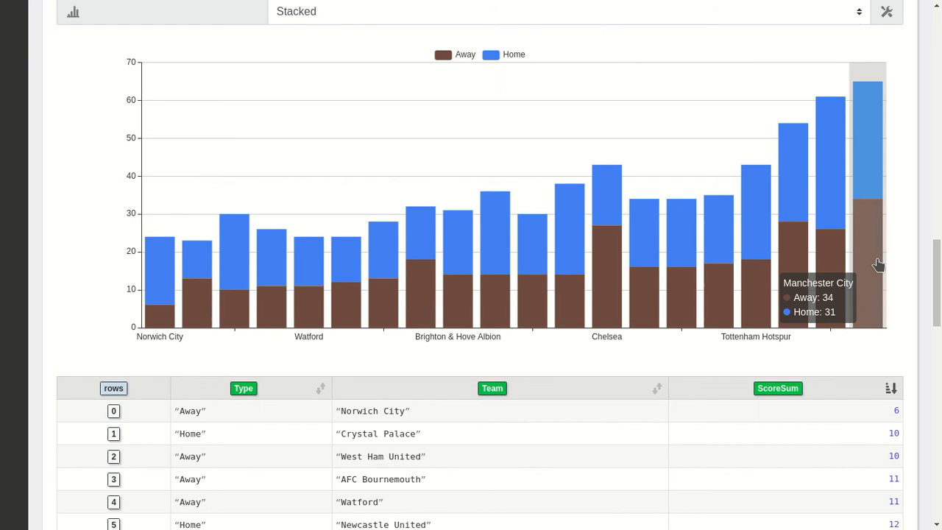
{"action": "scroll", "coordinate": [902, 270], "scroll_direction": "down", "scroll_amount": 1}
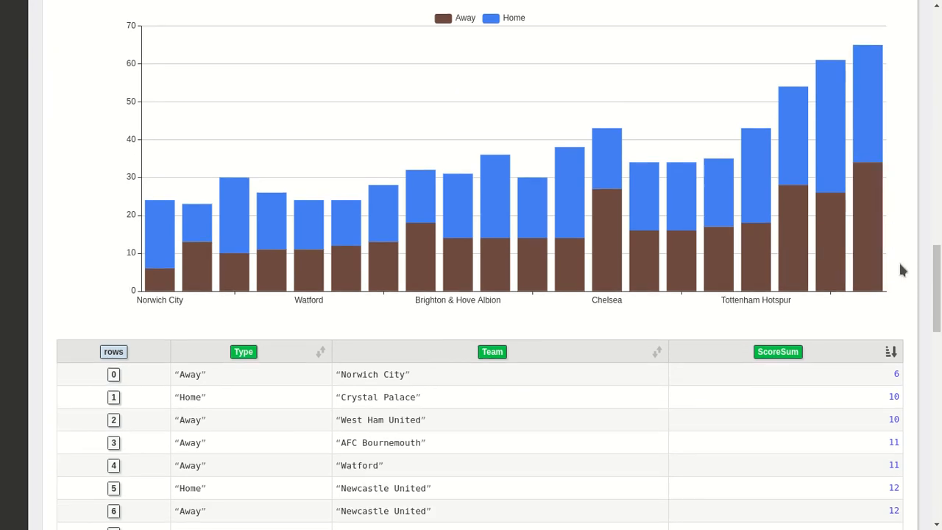
Step: Review the workspace from the stacked chart back up to the Concatenate cell's two queries
{"action": "scroll", "coordinate": [902, 270], "scroll_direction": "up", "scroll_amount": 3}
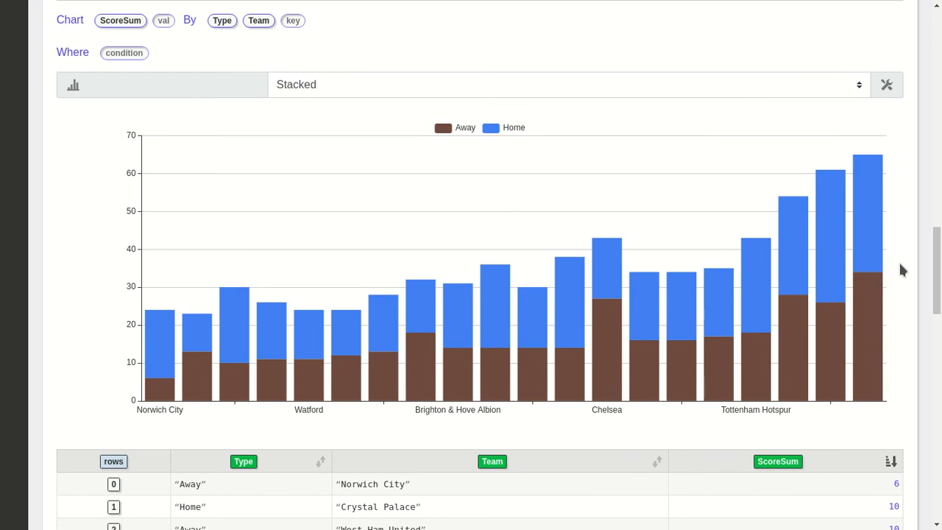
{"action": "scroll", "coordinate": [903, 270], "scroll_direction": "up", "scroll_amount": 2}
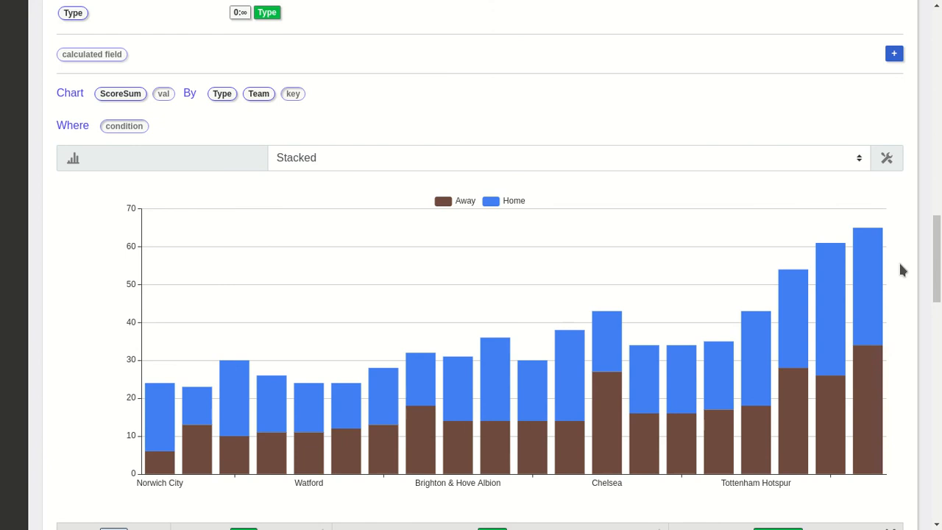
{"action": "scroll", "coordinate": [902, 270], "scroll_direction": "up", "scroll_amount": 10}
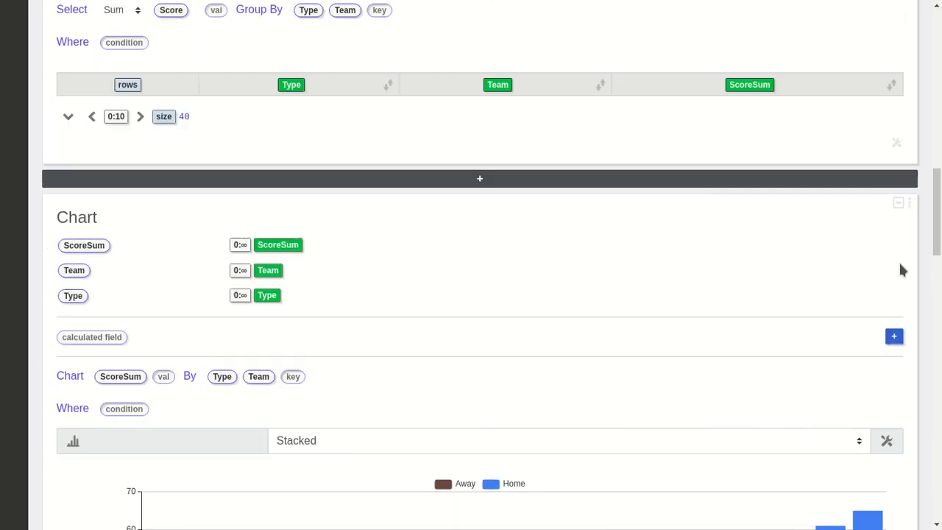
{"action": "scroll", "coordinate": [902, 270], "scroll_direction": "up", "scroll_amount": 6}
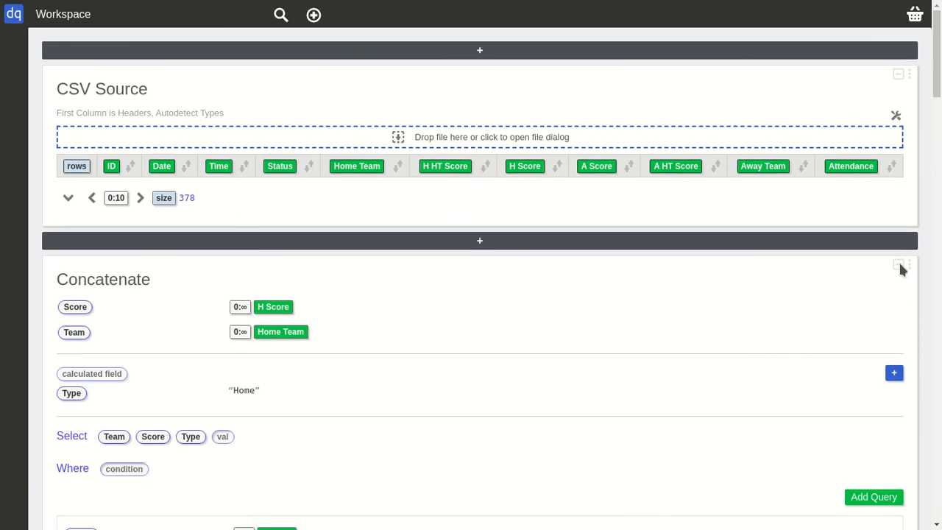
{"action": "scroll", "coordinate": [900, 260], "scroll_direction": "down", "scroll_amount": 2}
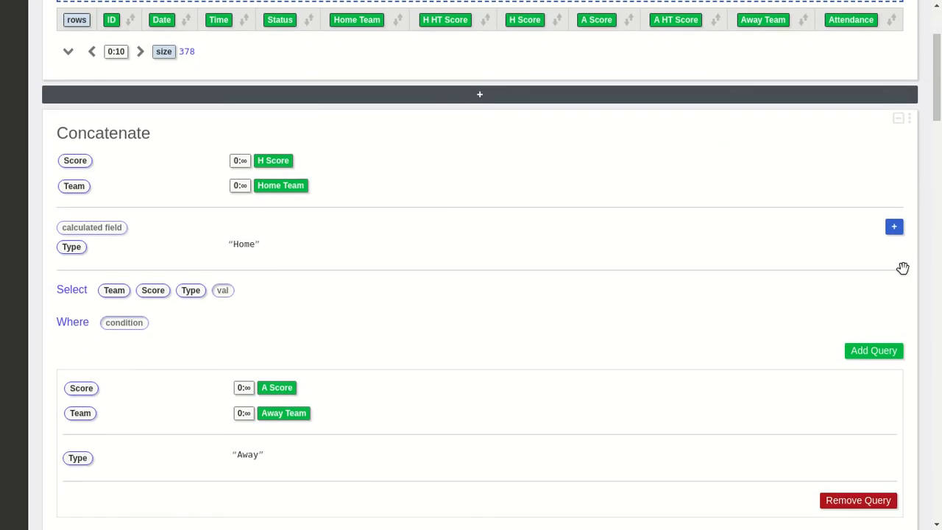